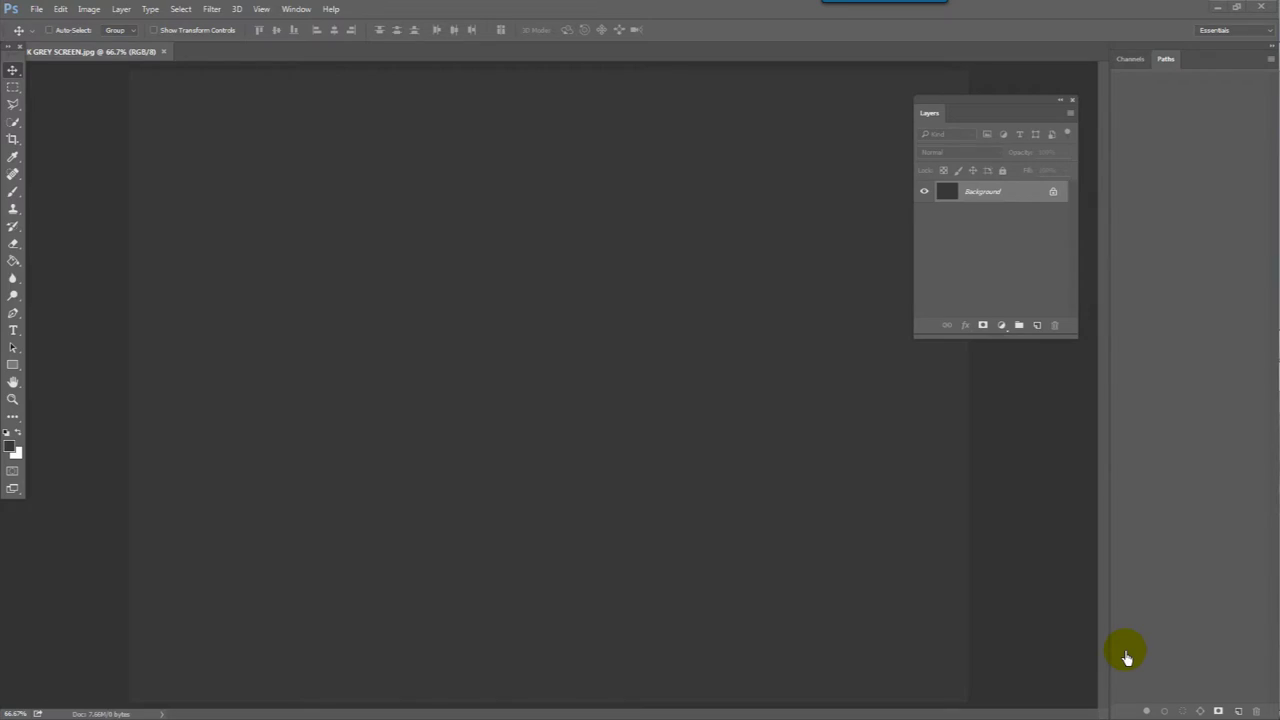
Step: Open Mt_Richmond_068.psd from the PHOTOs folder
left_click(35, 9)
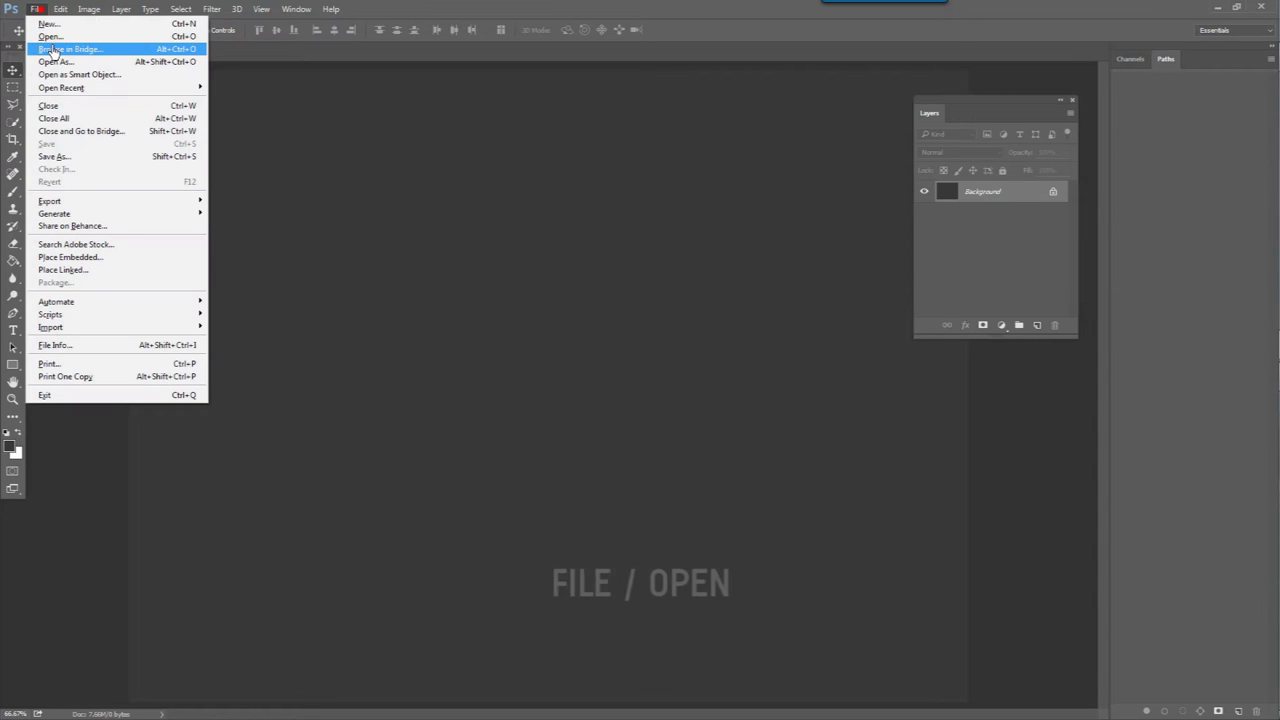
left_click(48, 36)
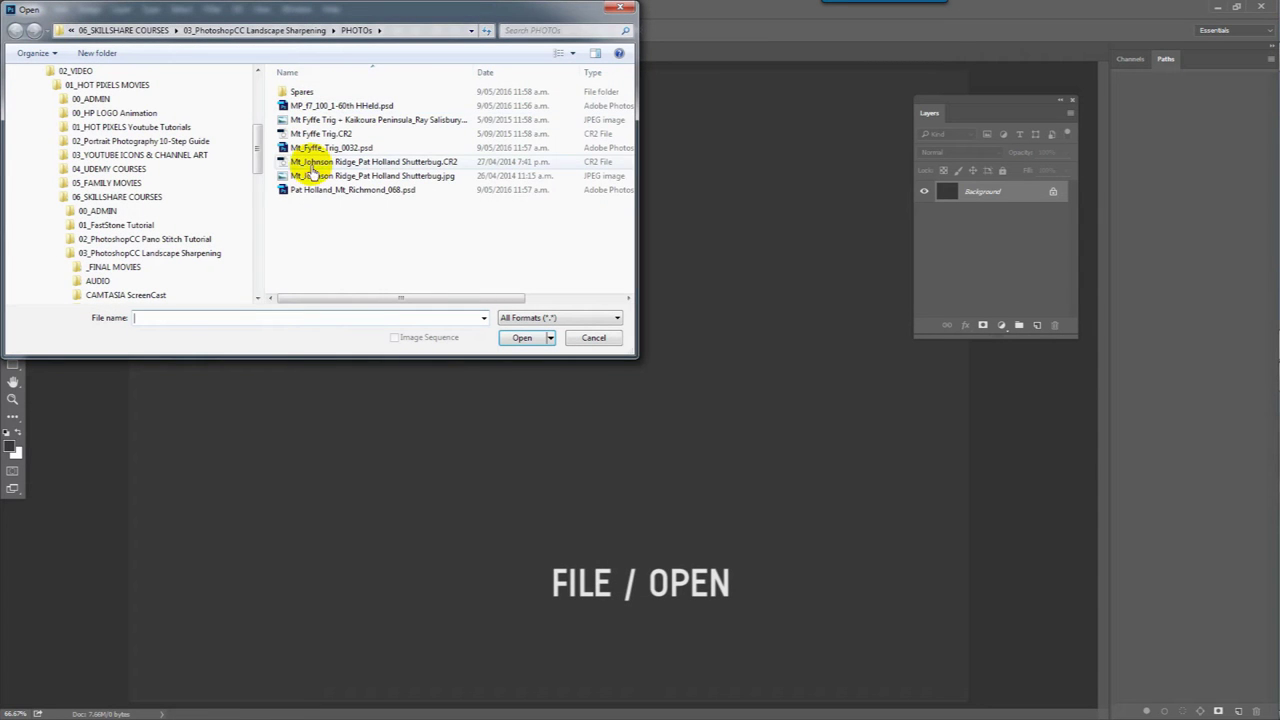
double_click(312, 189)
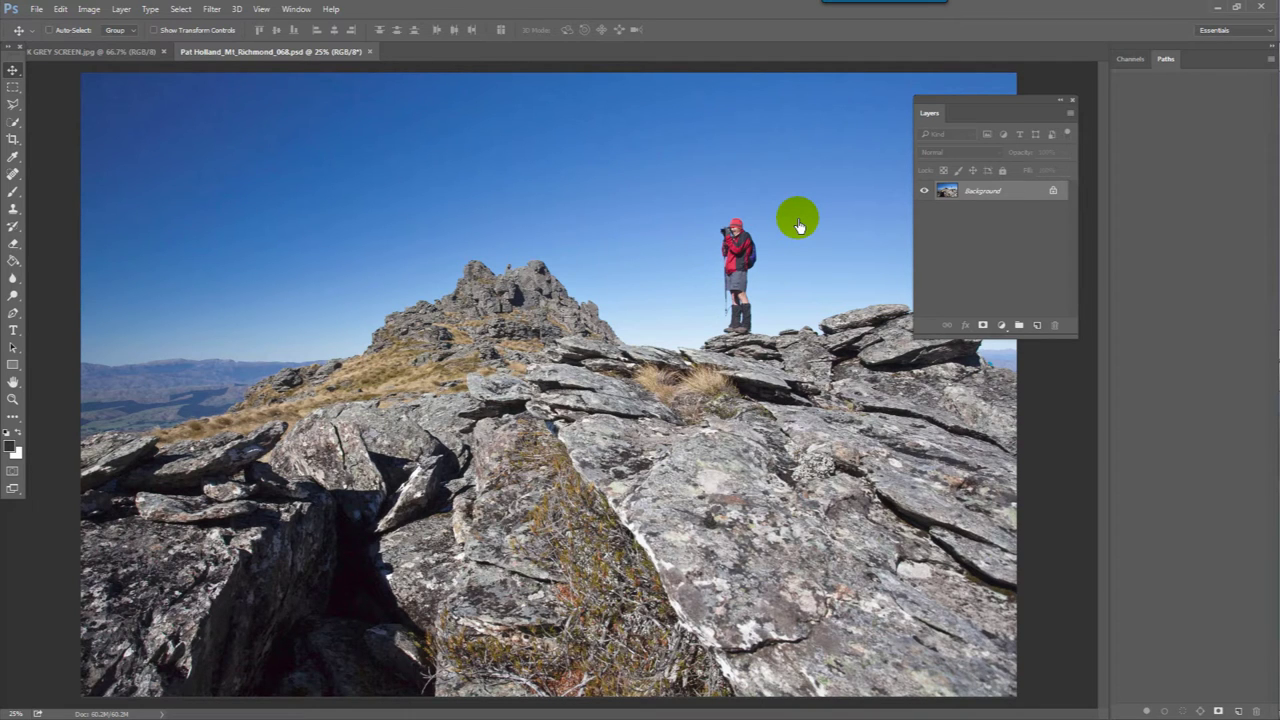
Step: Launch Filter > Sharpen > Unsharp Mask and drag Amount up to preview sharpening at Radius 1.0
left_click(212, 10)
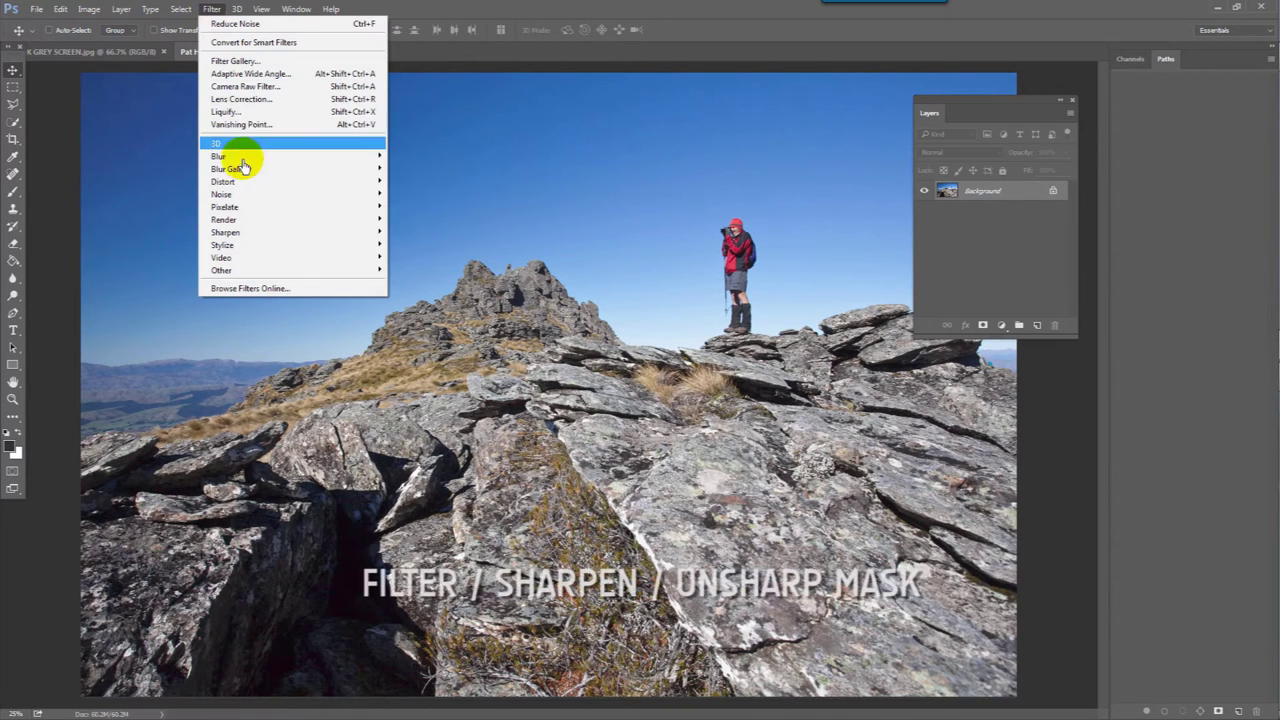
mouse_move(265, 238)
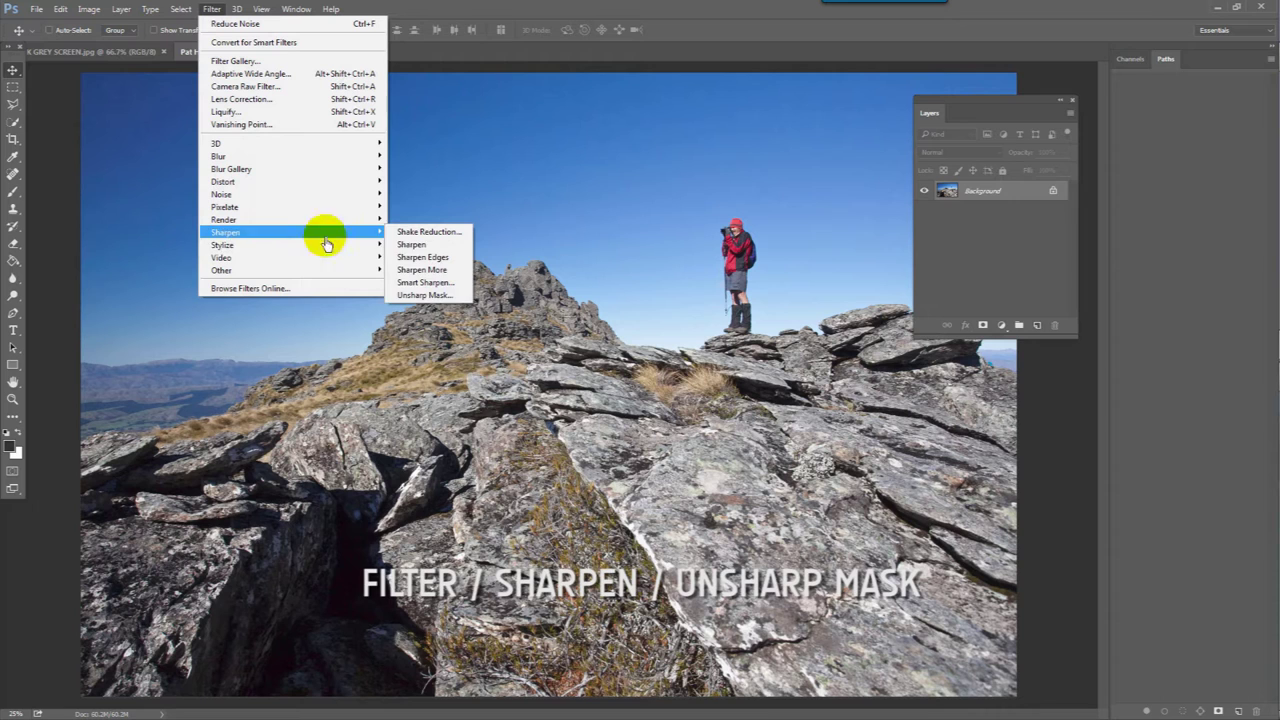
left_click(420, 298)
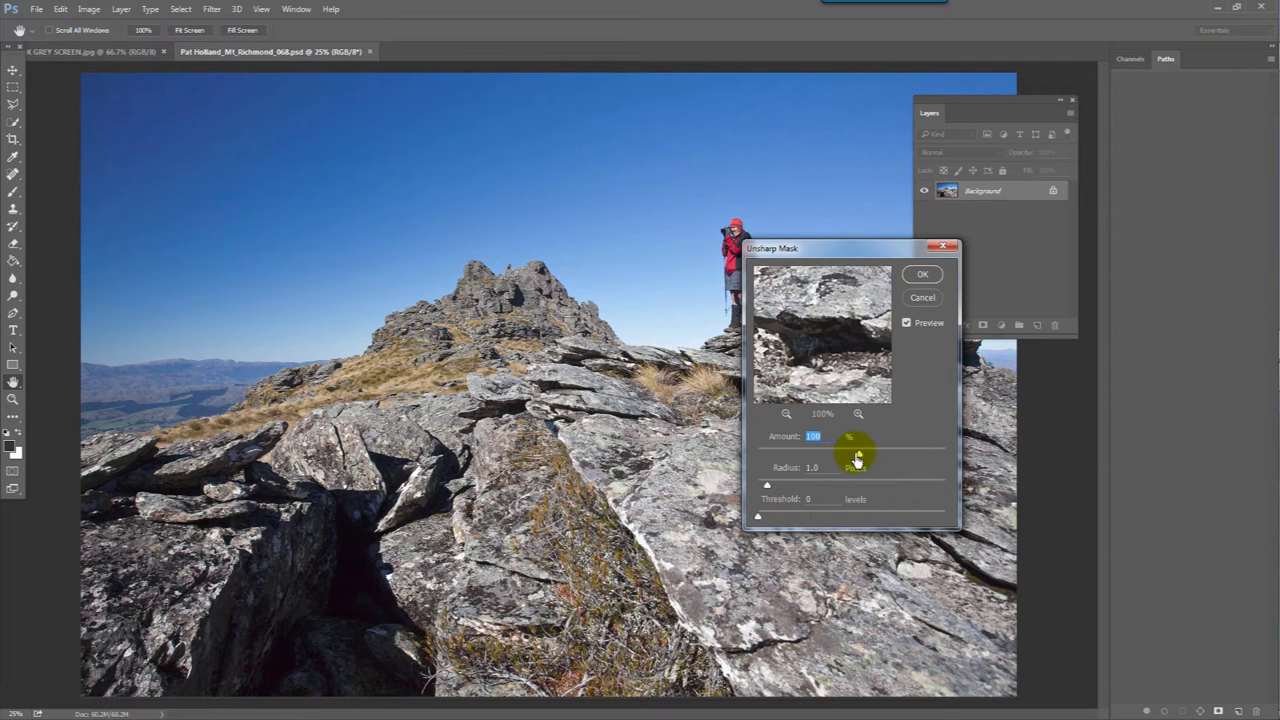
mouse_move(855, 455)
left_mouse_down()
mouse_move(986, 434)
mouse_move(880, 457)
mouse_move(905, 455)
mouse_move(803, 446)
mouse_move(769, 458)
mouse_move(838, 452)
left_mouse_up()
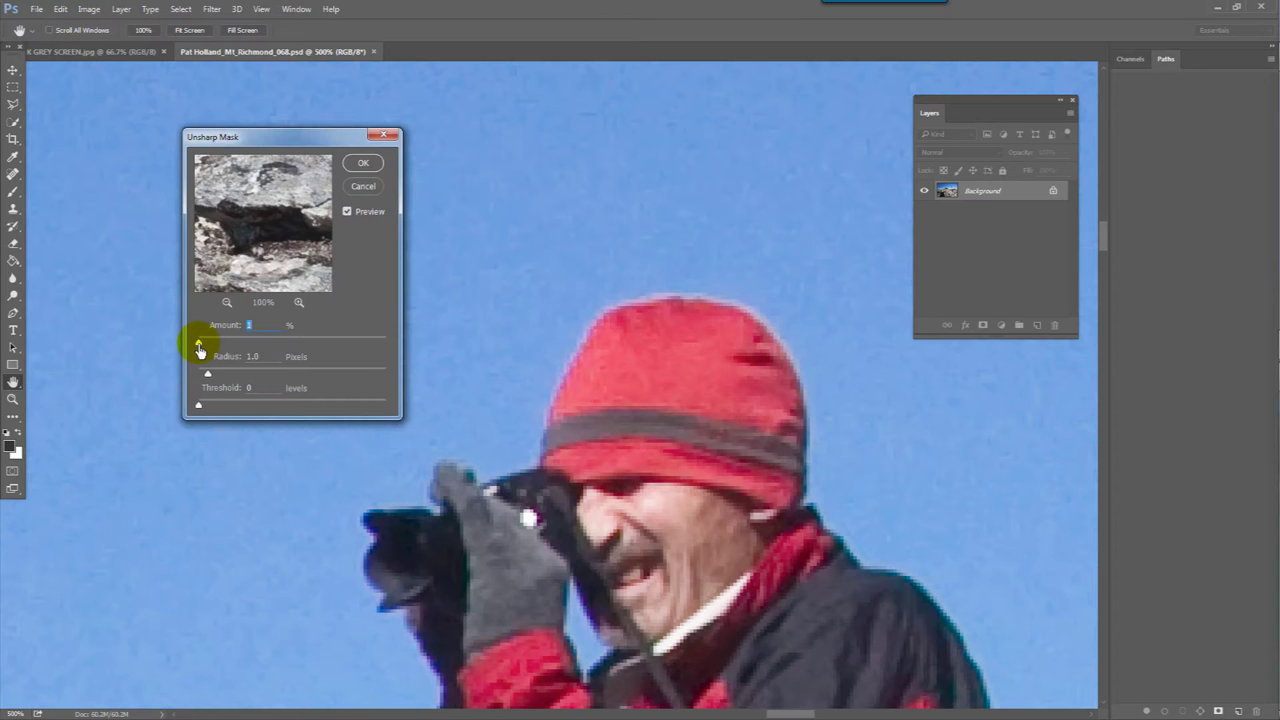
Step: Preview Unsharp Mask at 500% Amount over the hiker and grainy sky, then fit the photo
left_click_drag(199, 348, 354, 354)
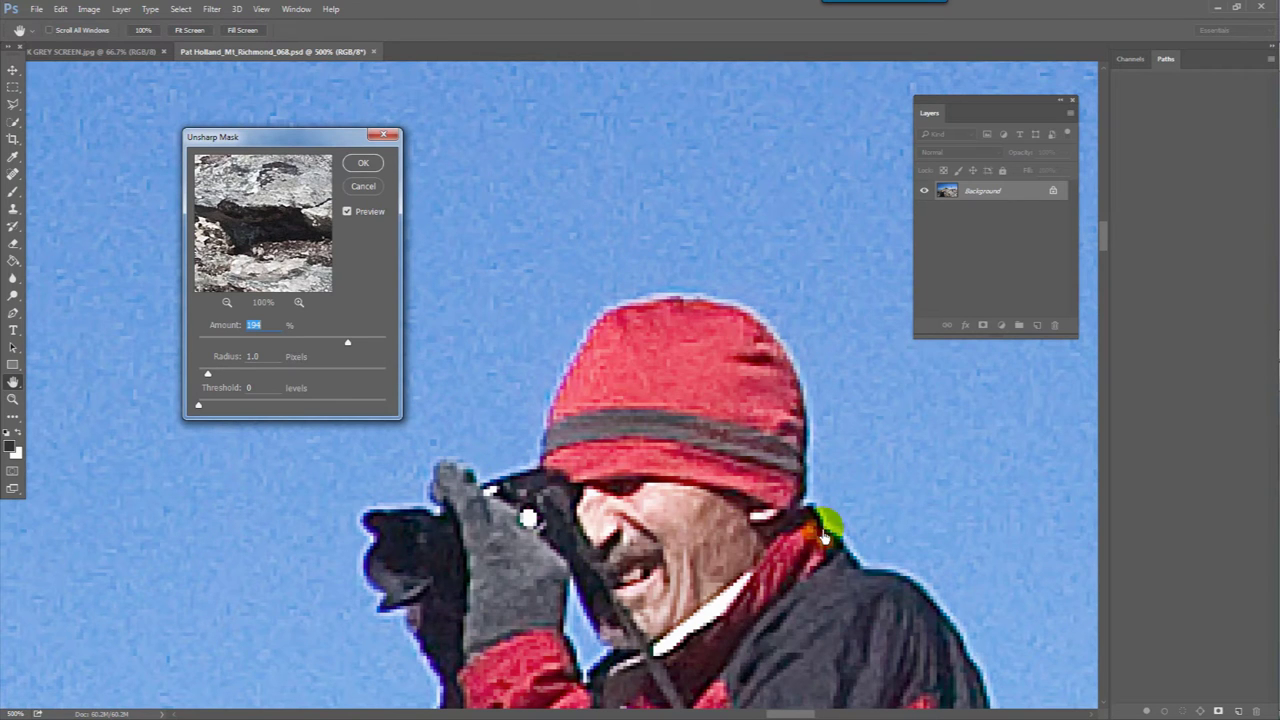
left_click_drag(667, 557, 600, 377)
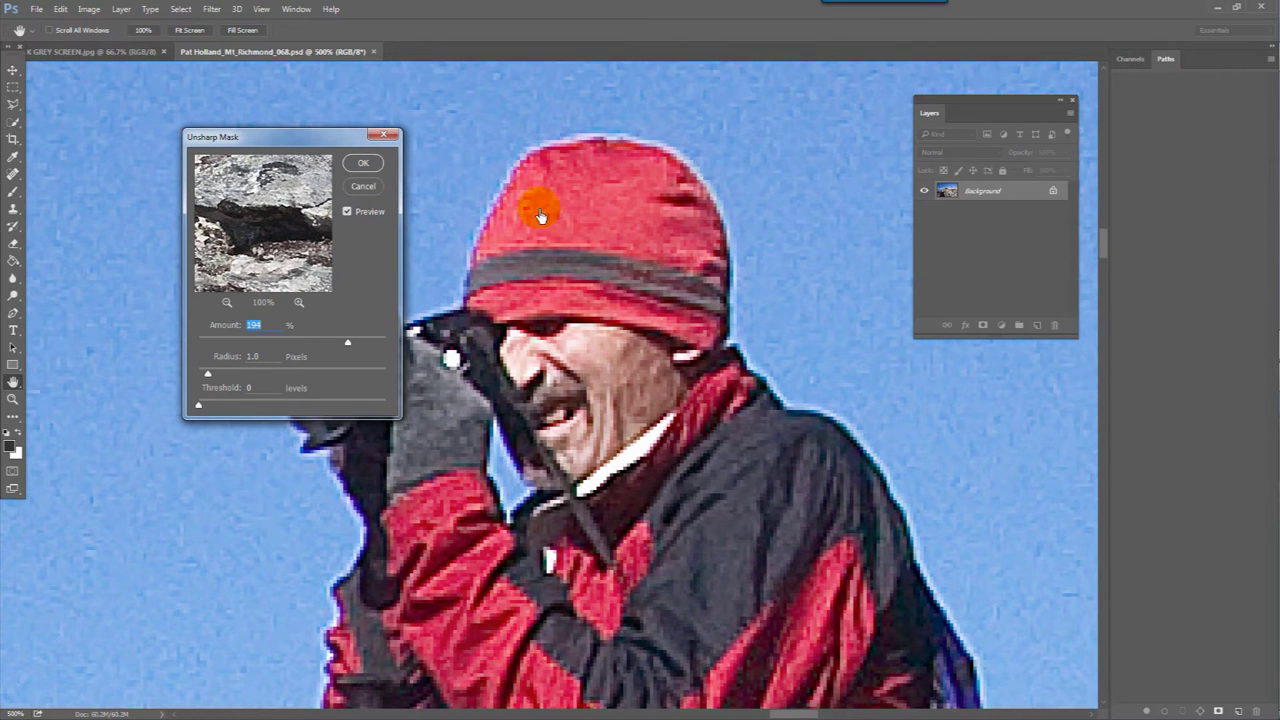
left_click_drag(343, 343, 387, 346)
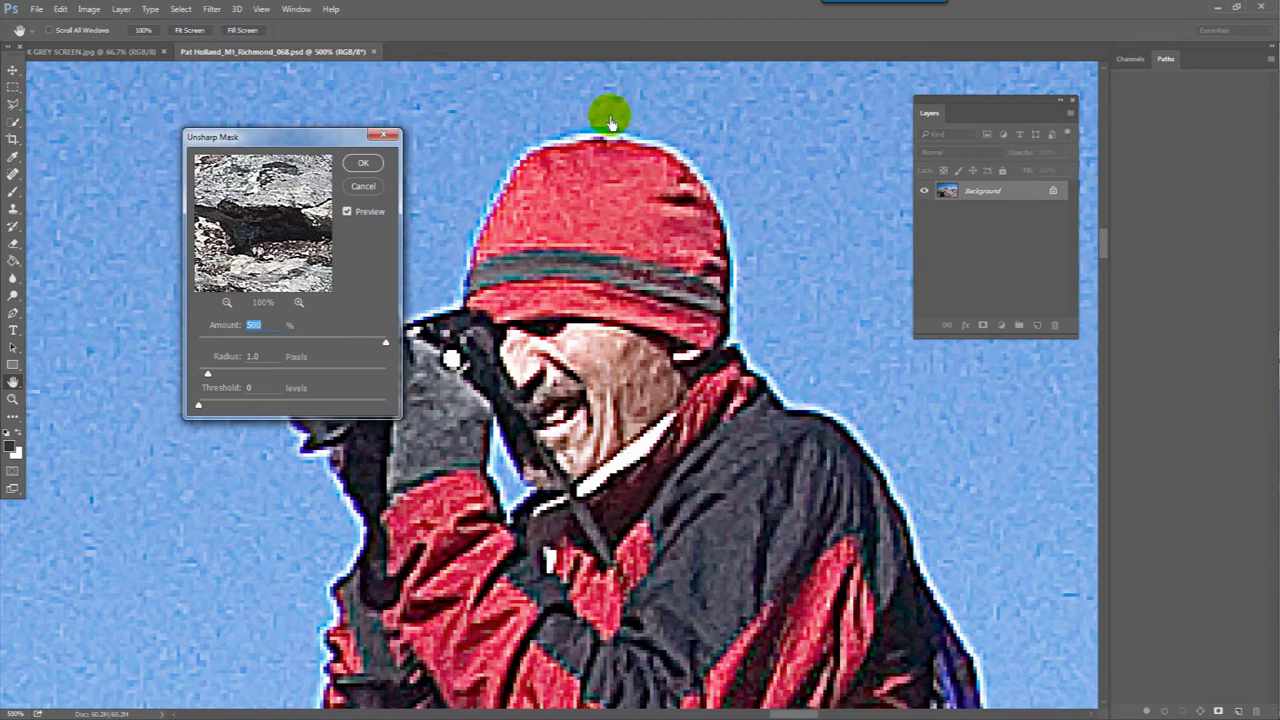
left_click_drag(690, 222, 777, 500)
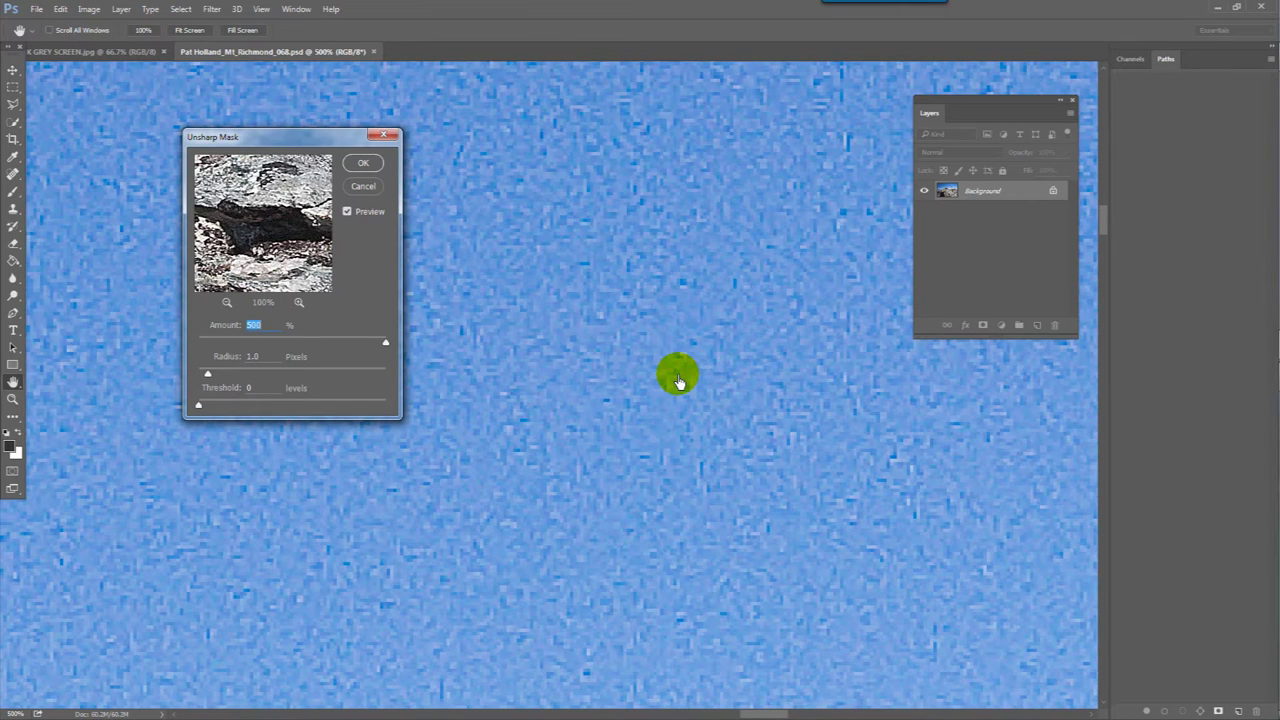
key("ctrl+0")
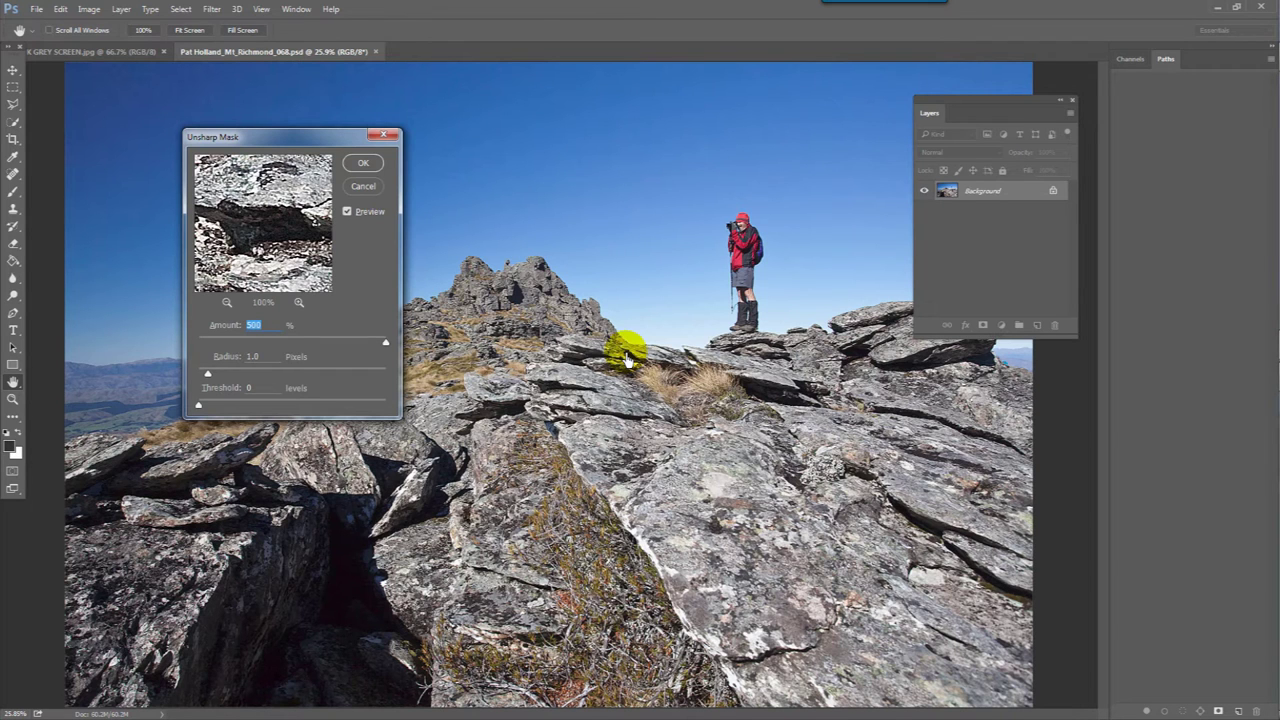
Step: Dismiss the Unsharp Mask dialog without sharpening, leaving the hiker photo unchanged
key("Return")
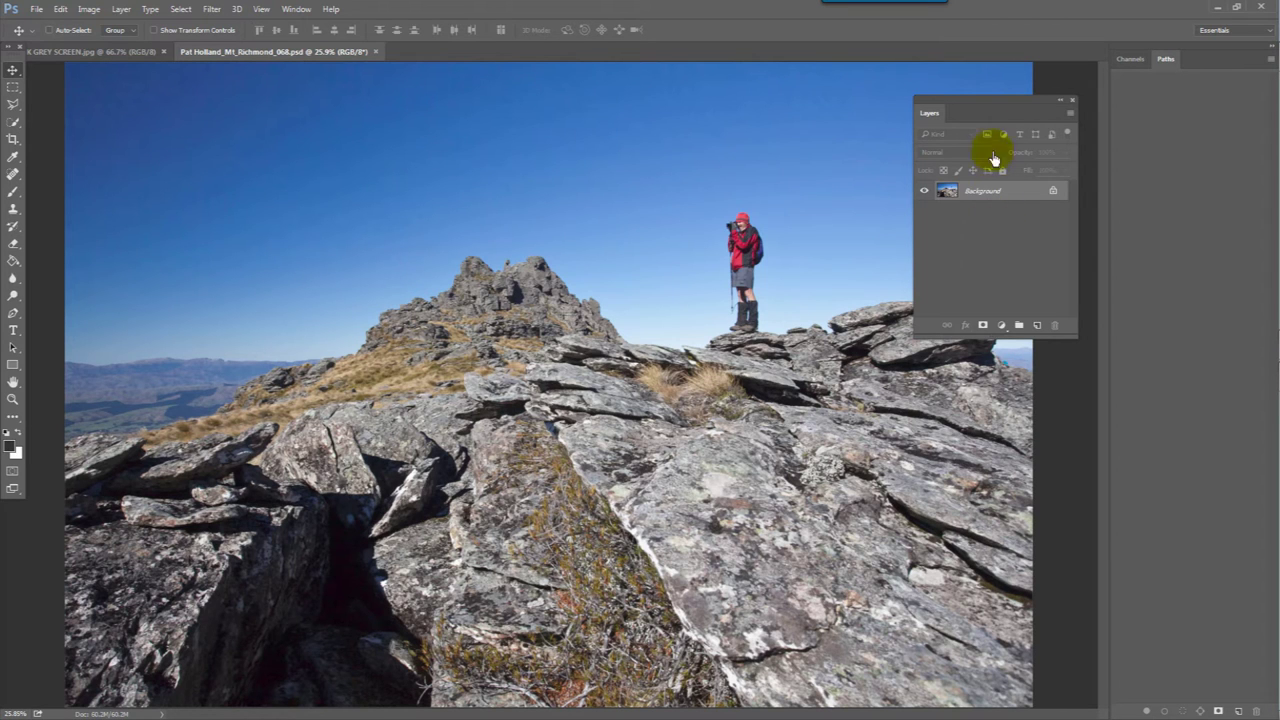
Step: Convert the Background into a regular layer named SKY
right_click(990, 196)
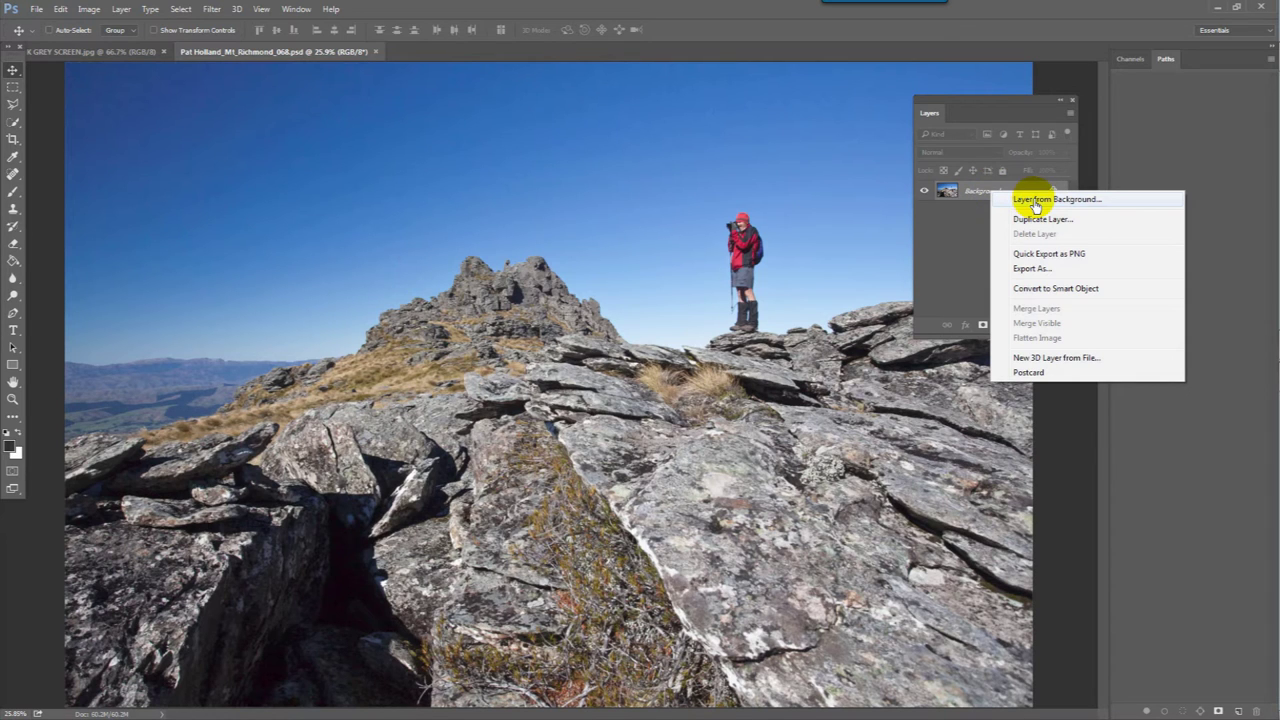
left_click(1035, 203)
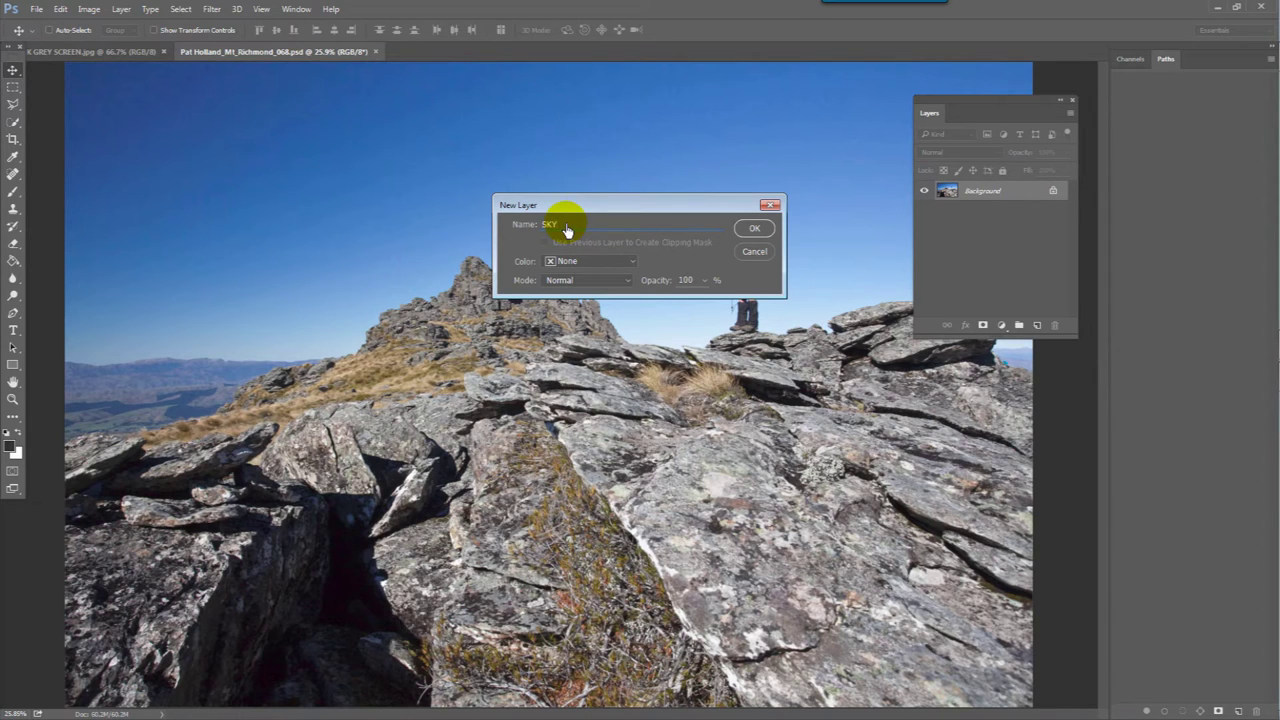
key("Return")
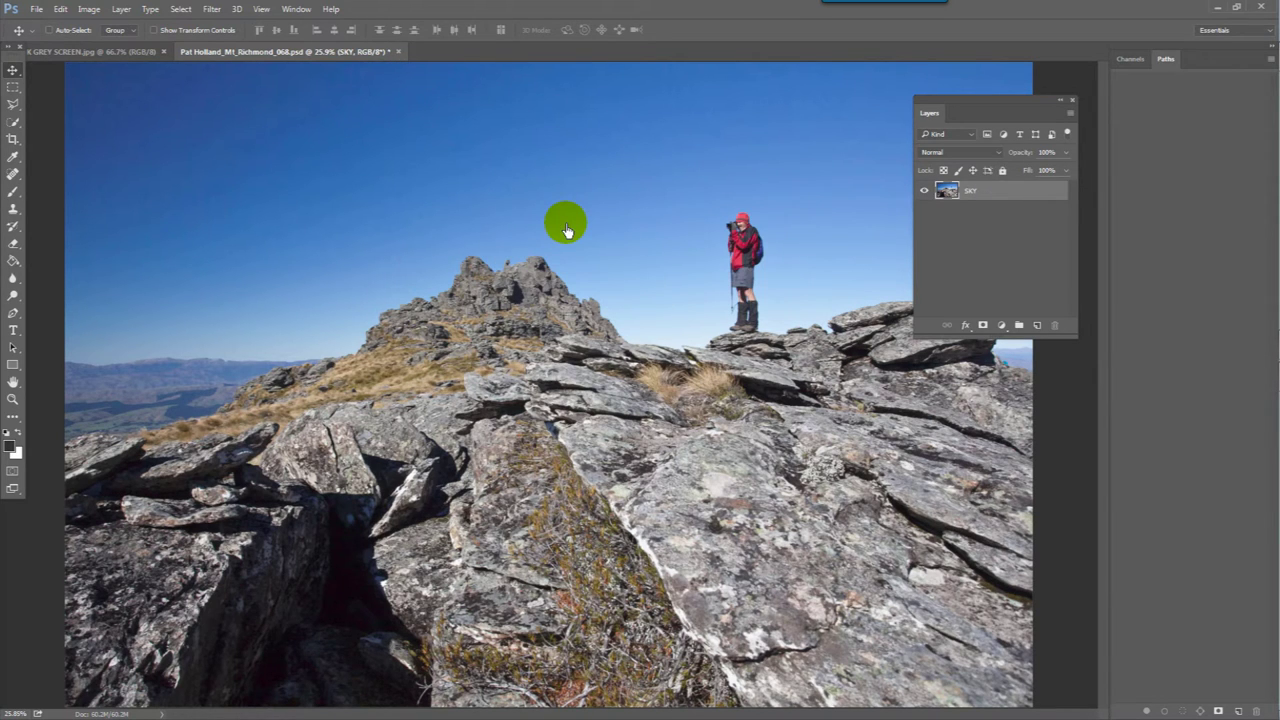
Step: Duplicate SKY as FOREGROUND and move it below SKY in the stack
right_click(997, 200)
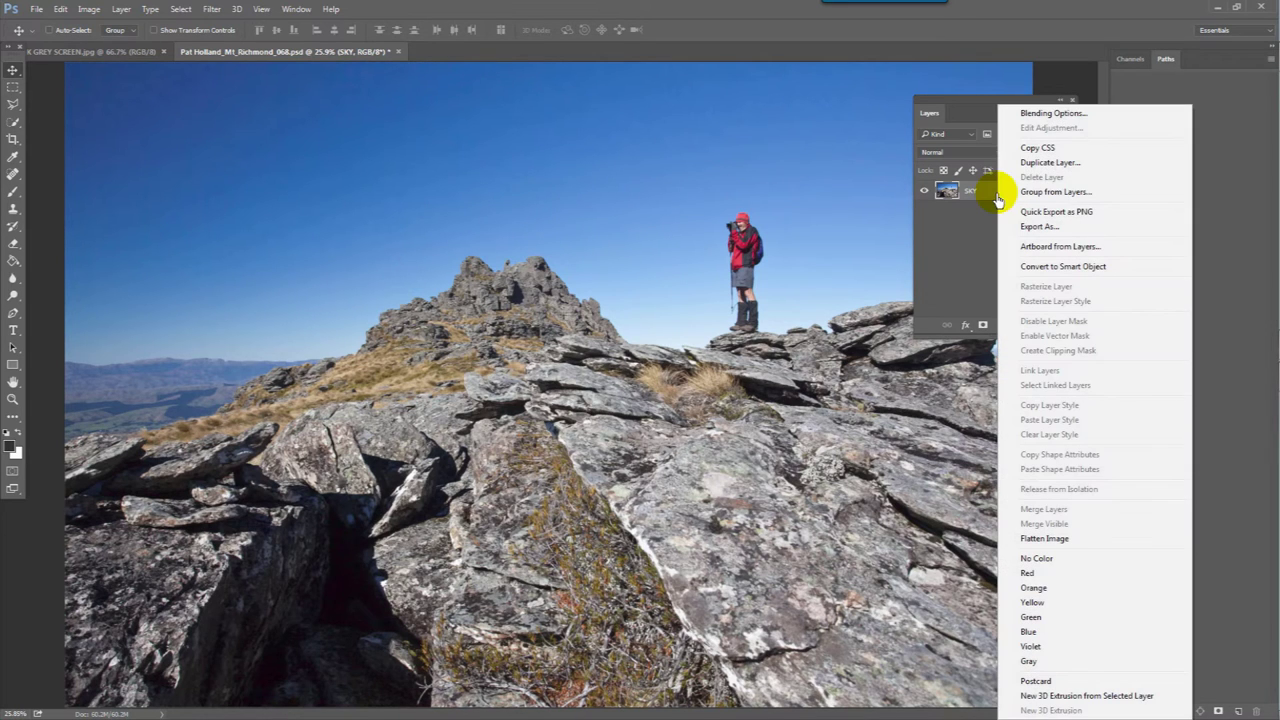
left_click(1047, 164)
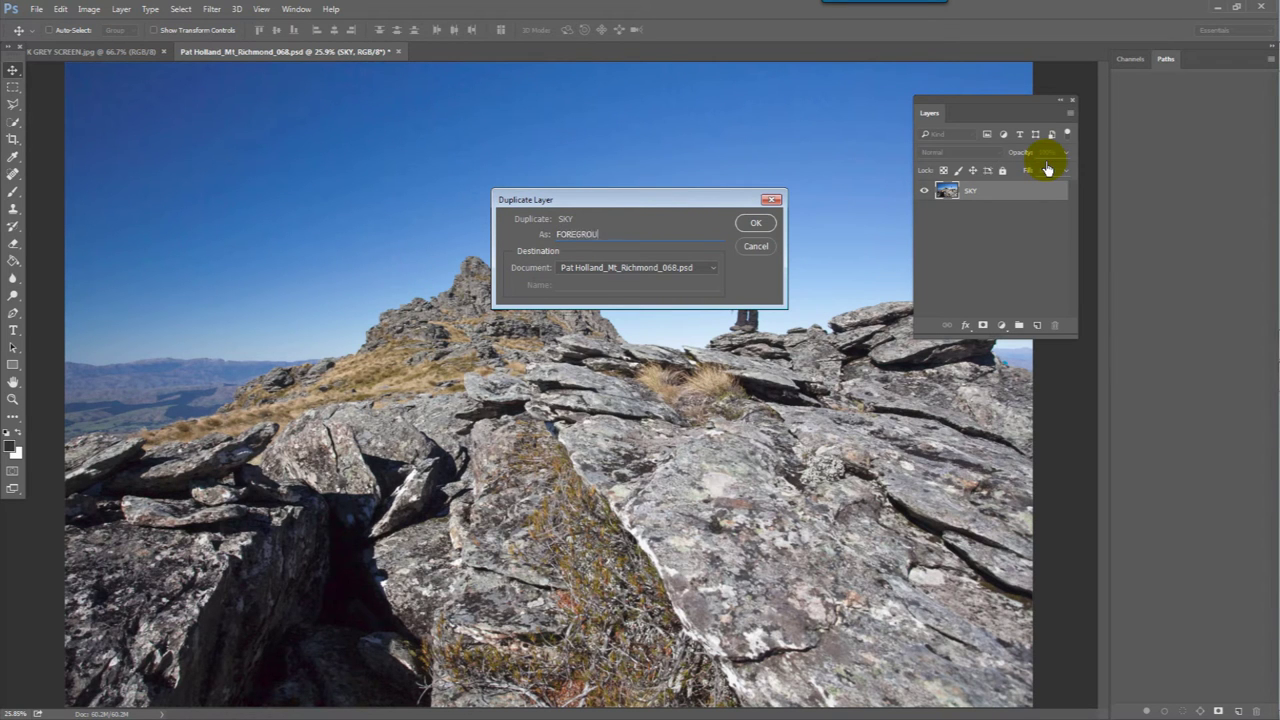
key("Return")
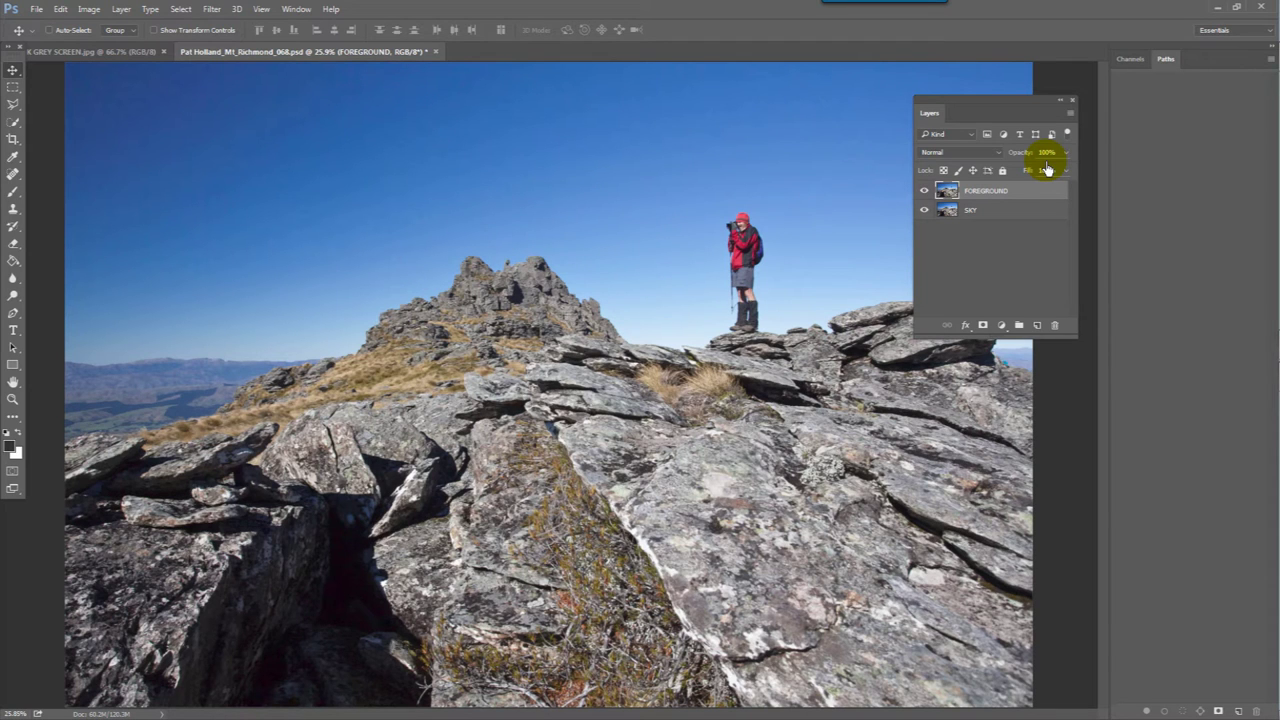
left_click_drag(980, 190, 966, 234)
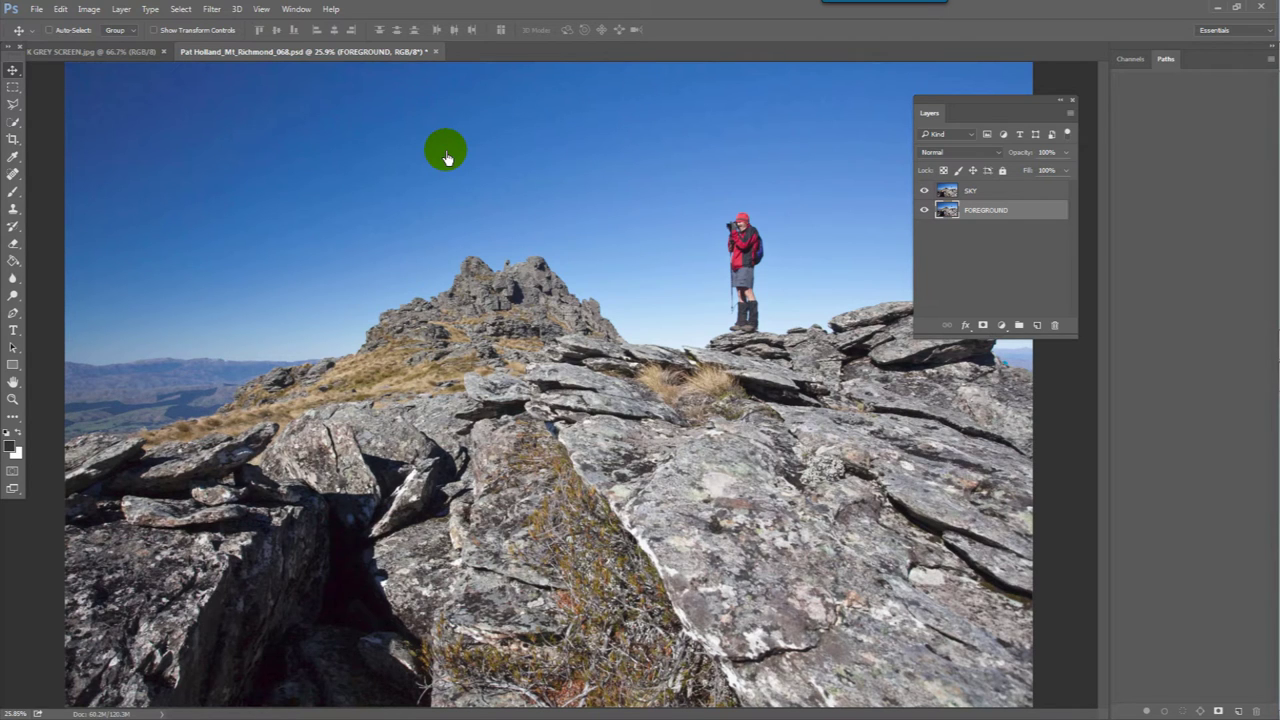
Step: Select the whole sky with an enlarged Quick Selection brush, following the ridge outline
left_click(14, 123)
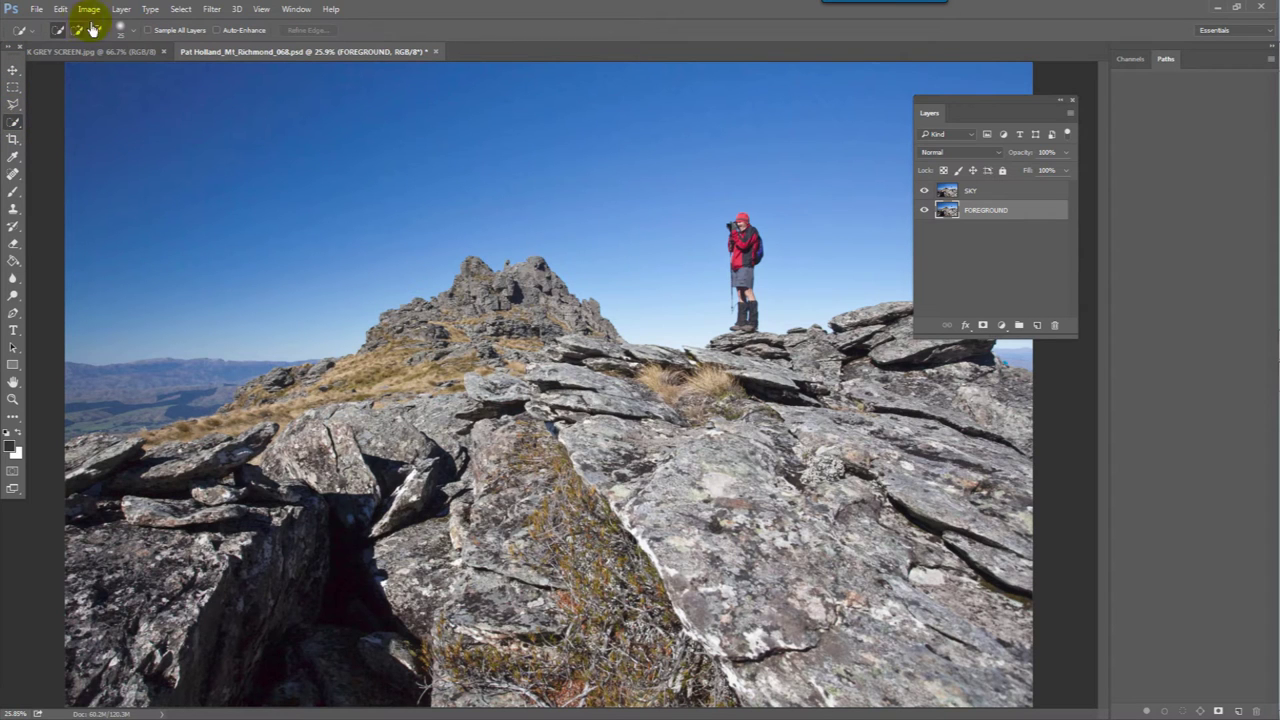
left_click(130, 35)
left_click_drag(91, 63, 171, 68)
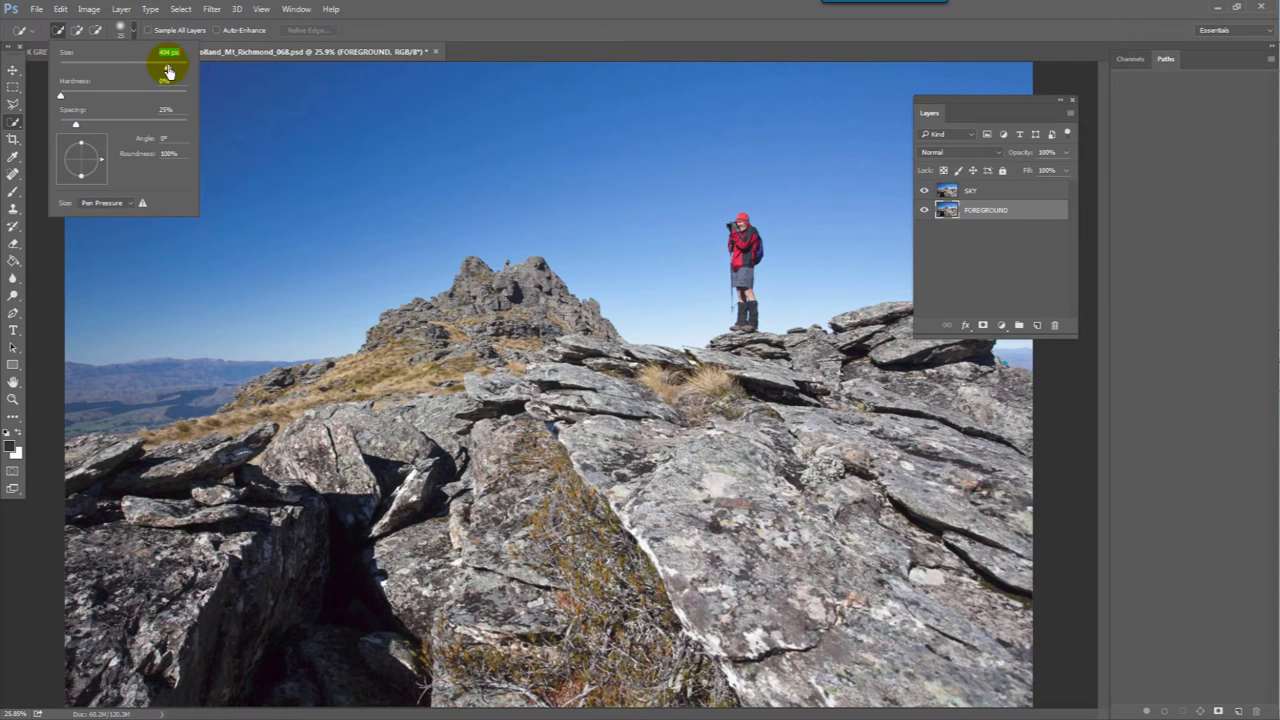
left_click(123, 303)
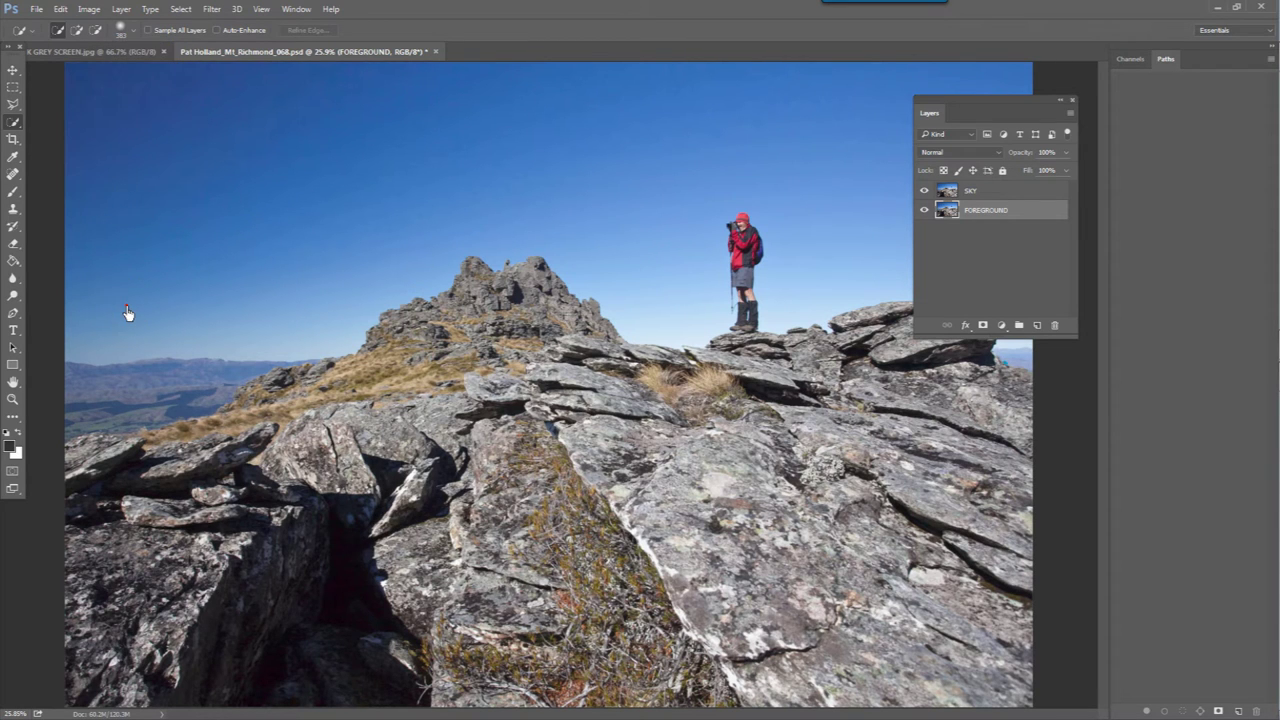
left_click(127, 312)
mouse_move(127, 312)
left_mouse_down()
mouse_move(322, 286)
mouse_move(357, 241)
mouse_move(487, 187)
mouse_move(578, 198)
mouse_move(624, 235)
mouse_move(641, 193)
mouse_move(733, 148)
mouse_move(785, 140)
mouse_move(819, 177)
left_mouse_up()
left_click_drag(1014, 109, 1161, 174)
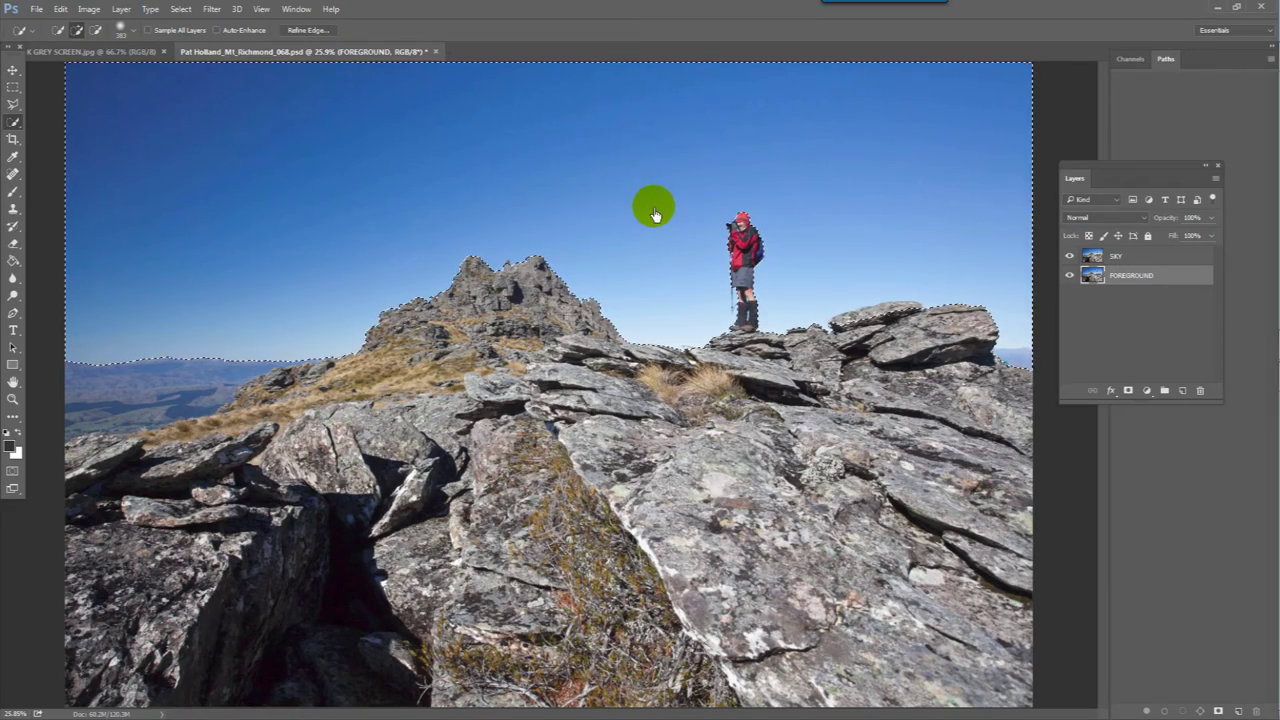
Step: Zoom in beside the hiker, shrink the brush, and refine the selection at the rock edge
scroll(677, 346, "up", 5)
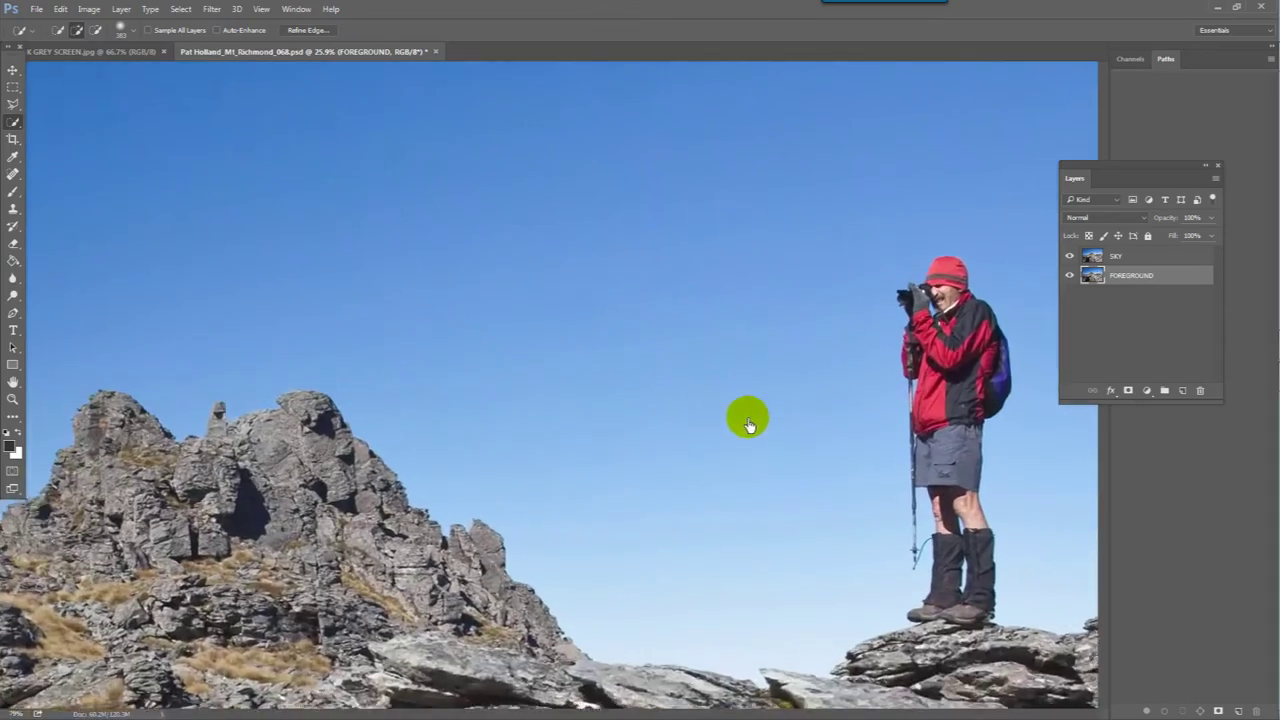
left_click_drag(740, 449, 294, 294)
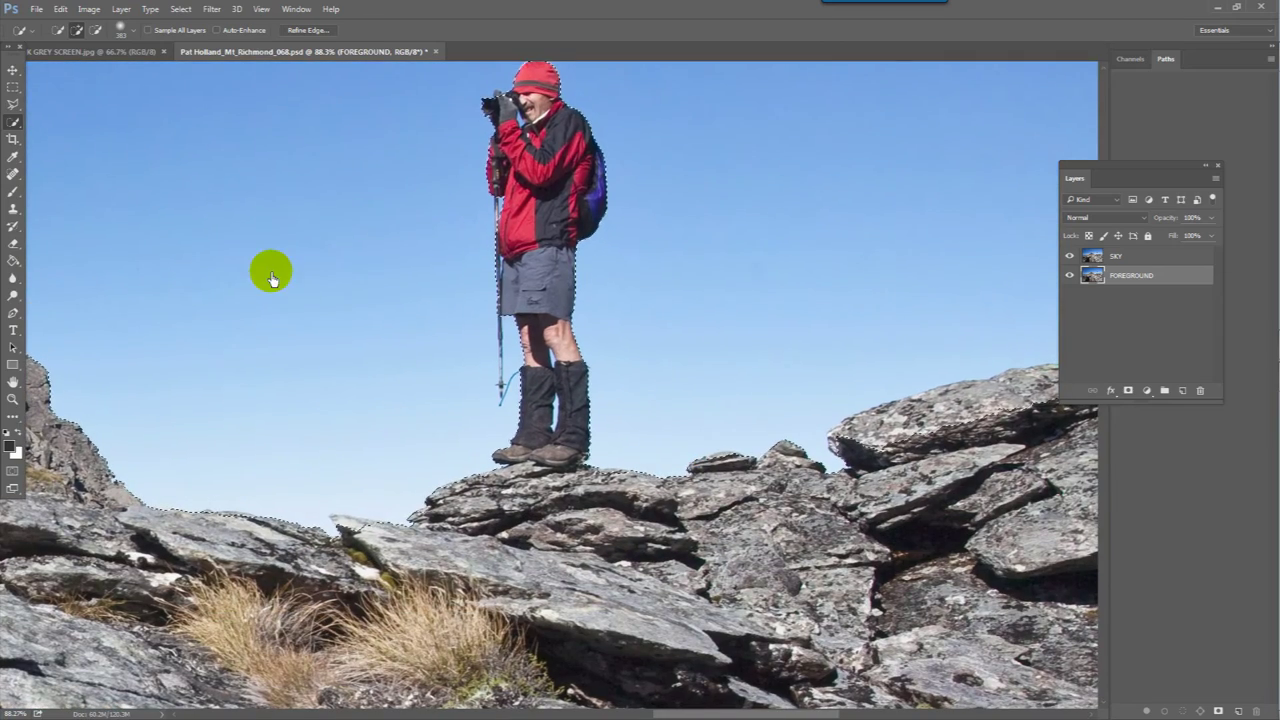
left_click_drag(366, 526, 369, 531)
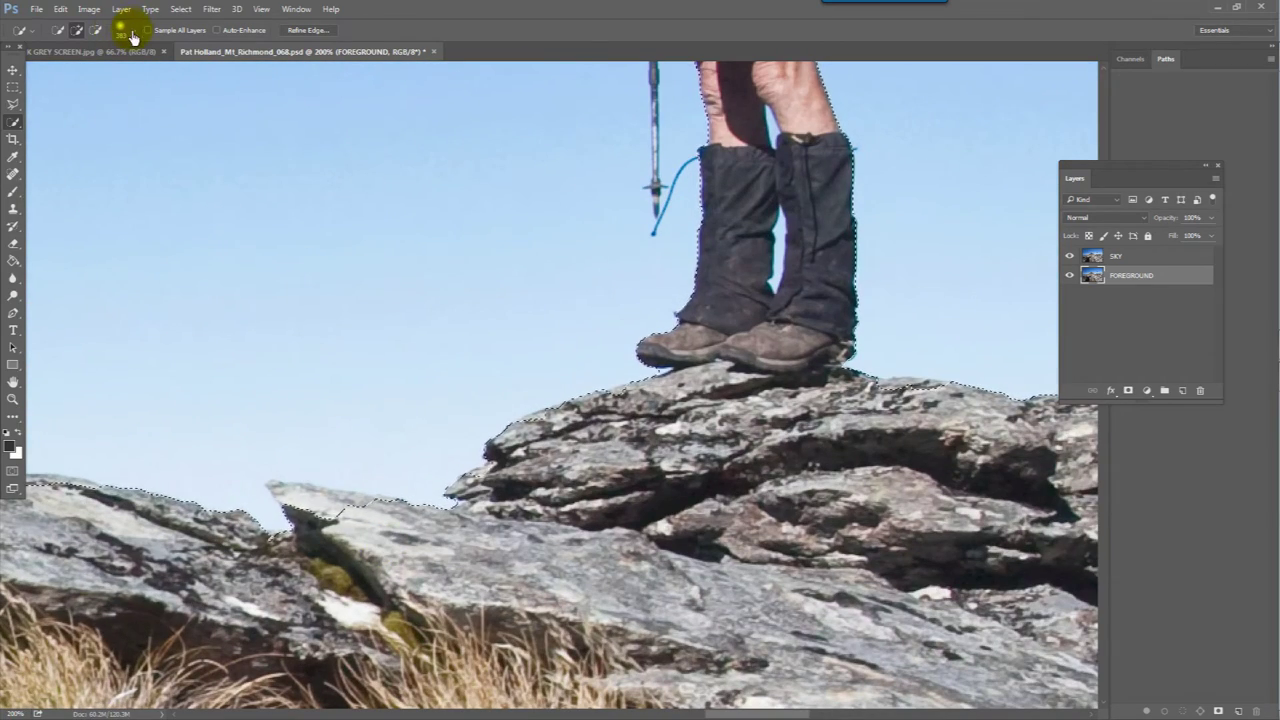
left_click(133, 32)
left_click_drag(166, 67, 77, 72)
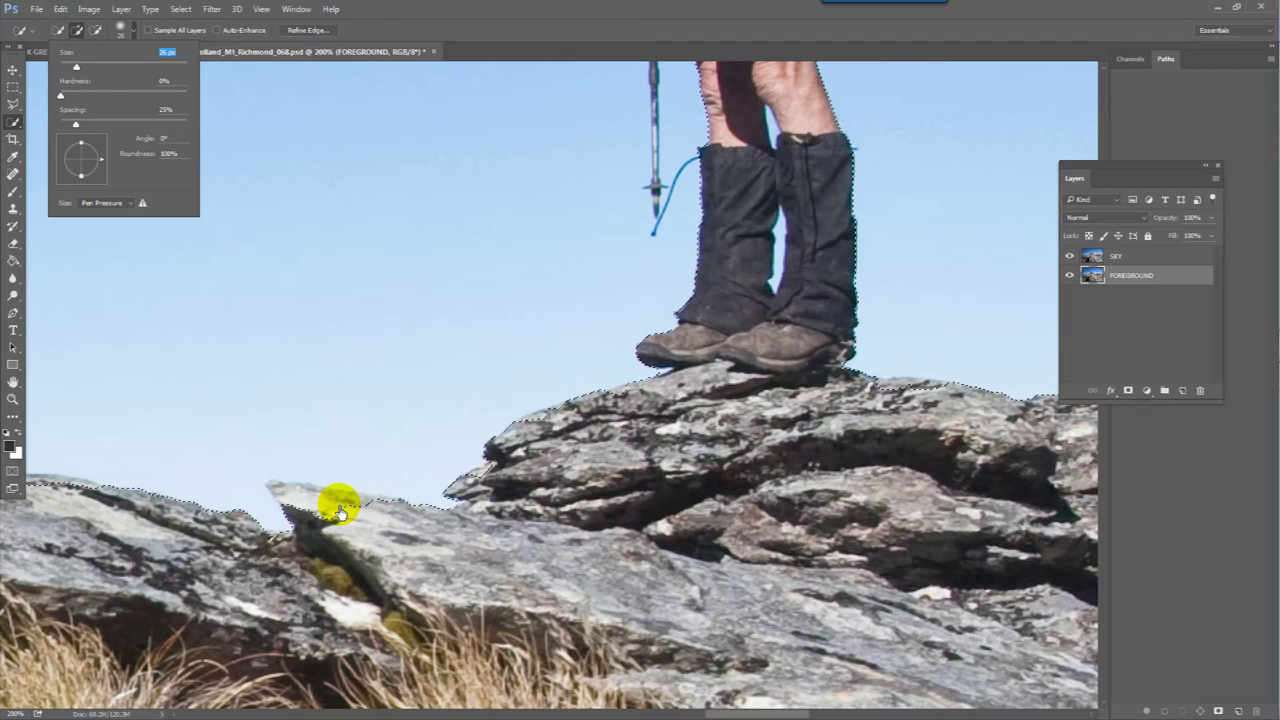
left_click(294, 499)
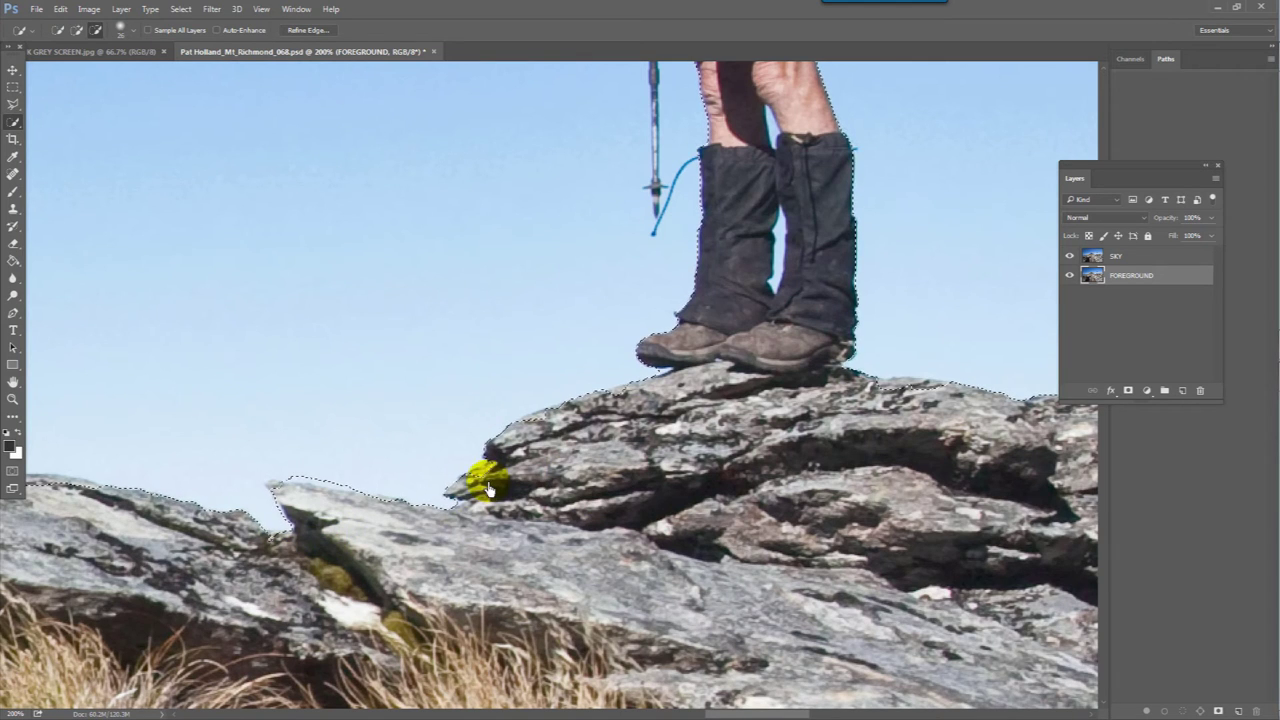
Step: Add the top of the big overhanging rock to the selection and fit the photo to the window
left_click_drag(843, 443, 371, 443)
left_click_drag(660, 364, 490, 412)
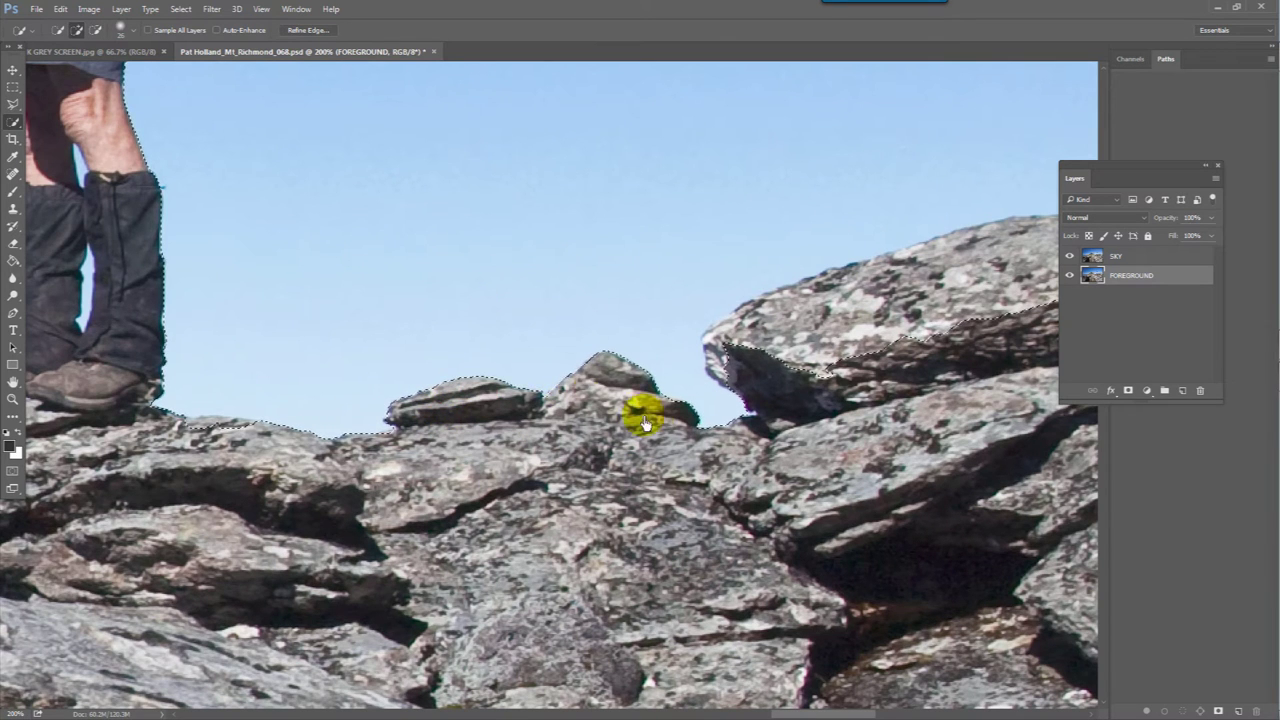
mouse_move(803, 366)
left_mouse_down()
mouse_move(649, 368)
mouse_move(524, 390)
left_mouse_up()
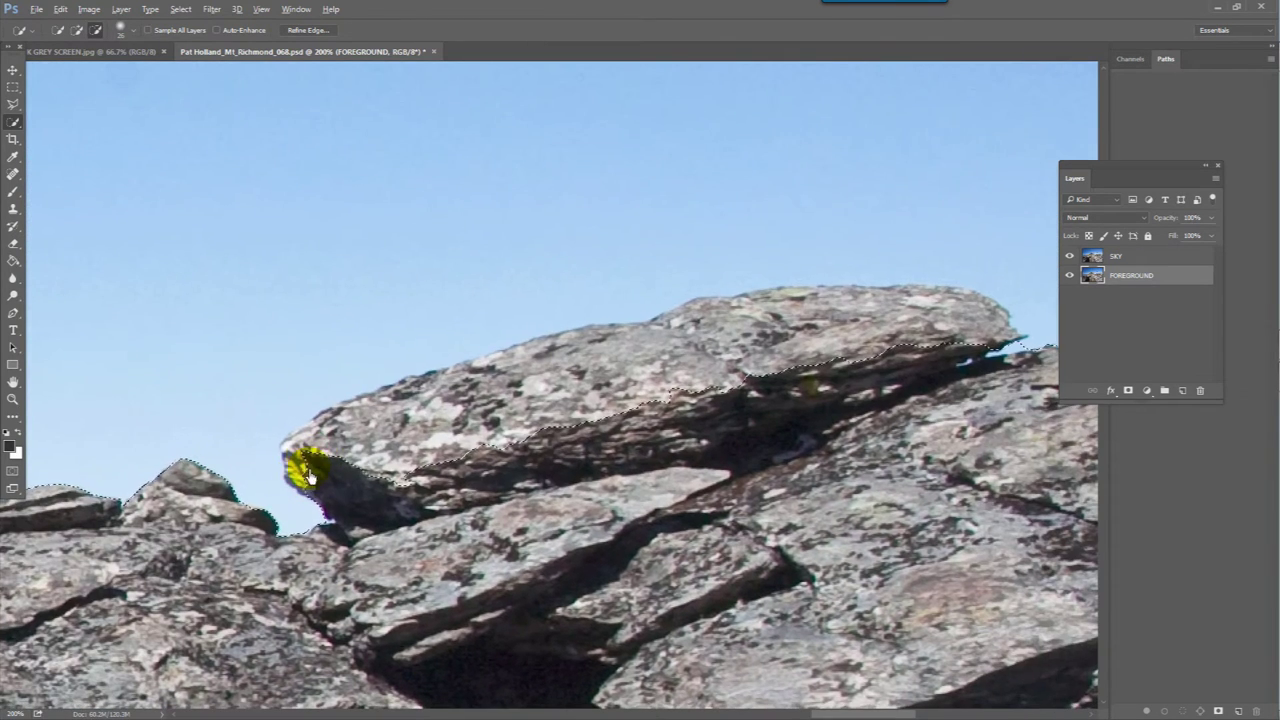
mouse_move(297, 457)
left_mouse_down()
mouse_move(760, 375)
mouse_move(717, 373)
mouse_move(837, 329)
mouse_move(937, 320)
mouse_move(985, 340)
left_mouse_up()
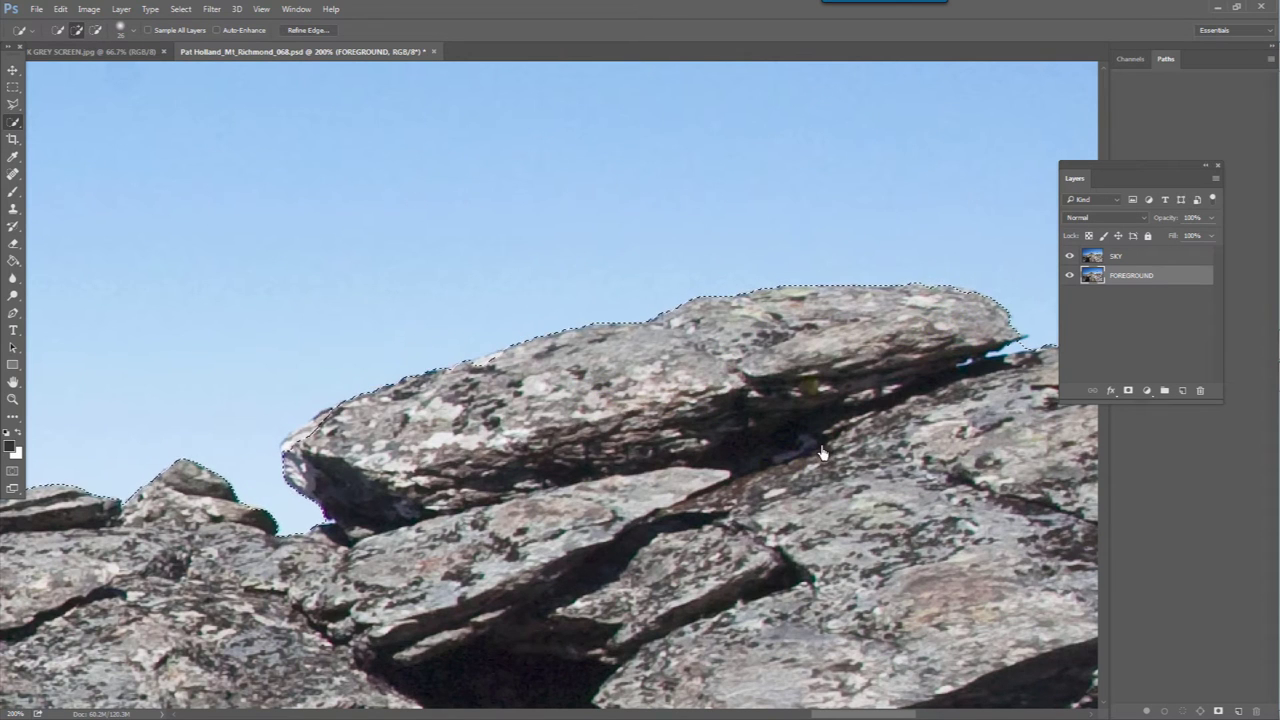
left_click_drag(861, 433, 194, 389)
scroll(543, 394, "down", 5)
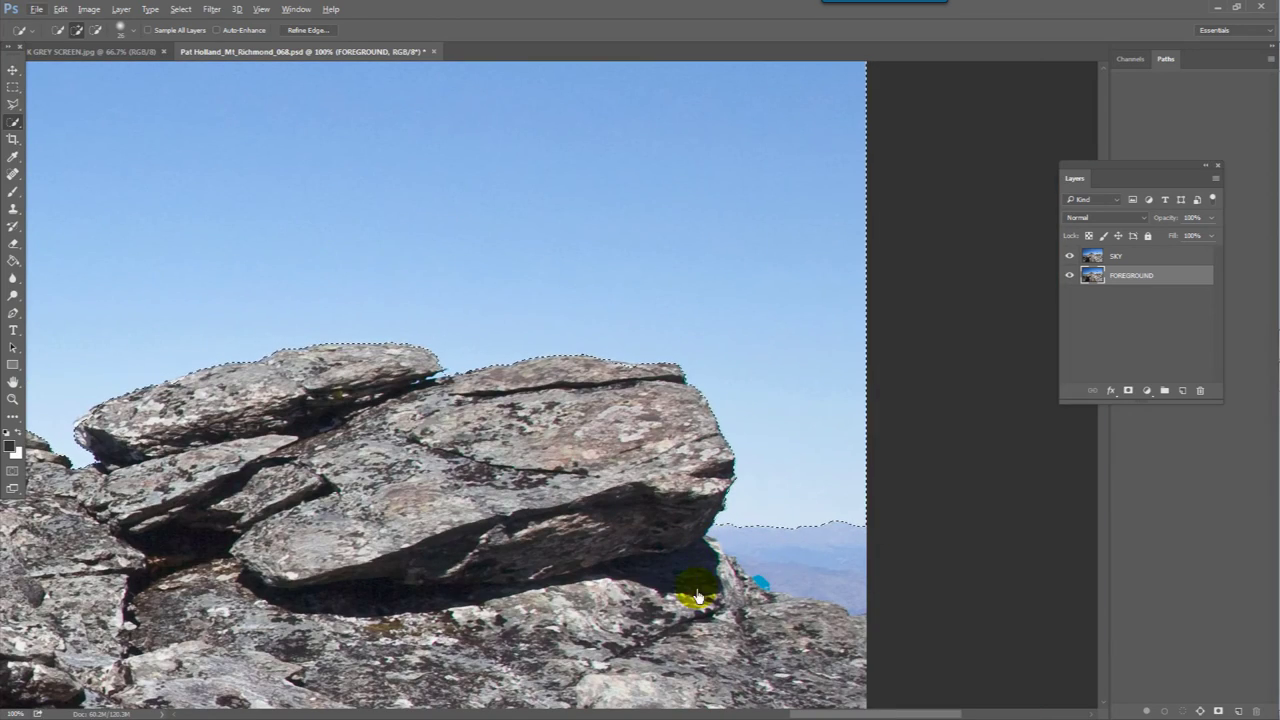
left_click_drag(366, 466, 884, 480)
left_click(469, 257)
left_click_drag(337, 234, 403, 430)
key("ctrl+0")
key("v")
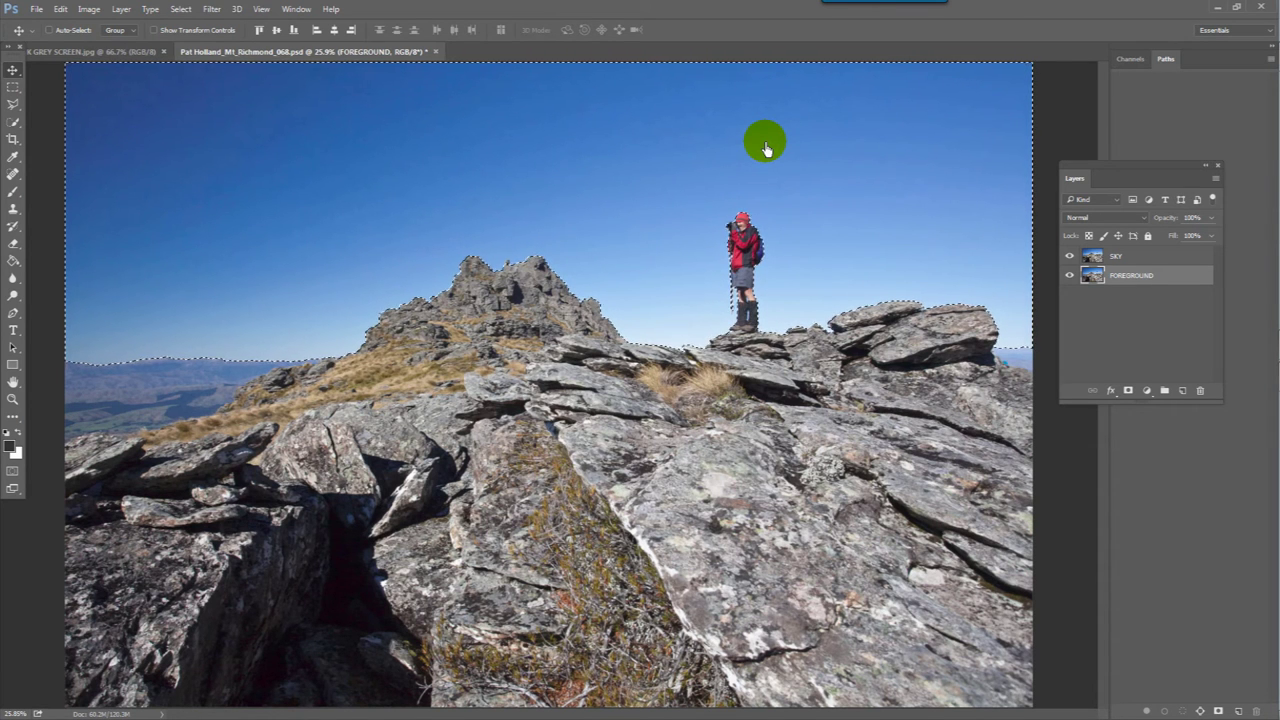
Step: Open Select > Refine Edge and set its preview View to On Black
left_click(181, 9)
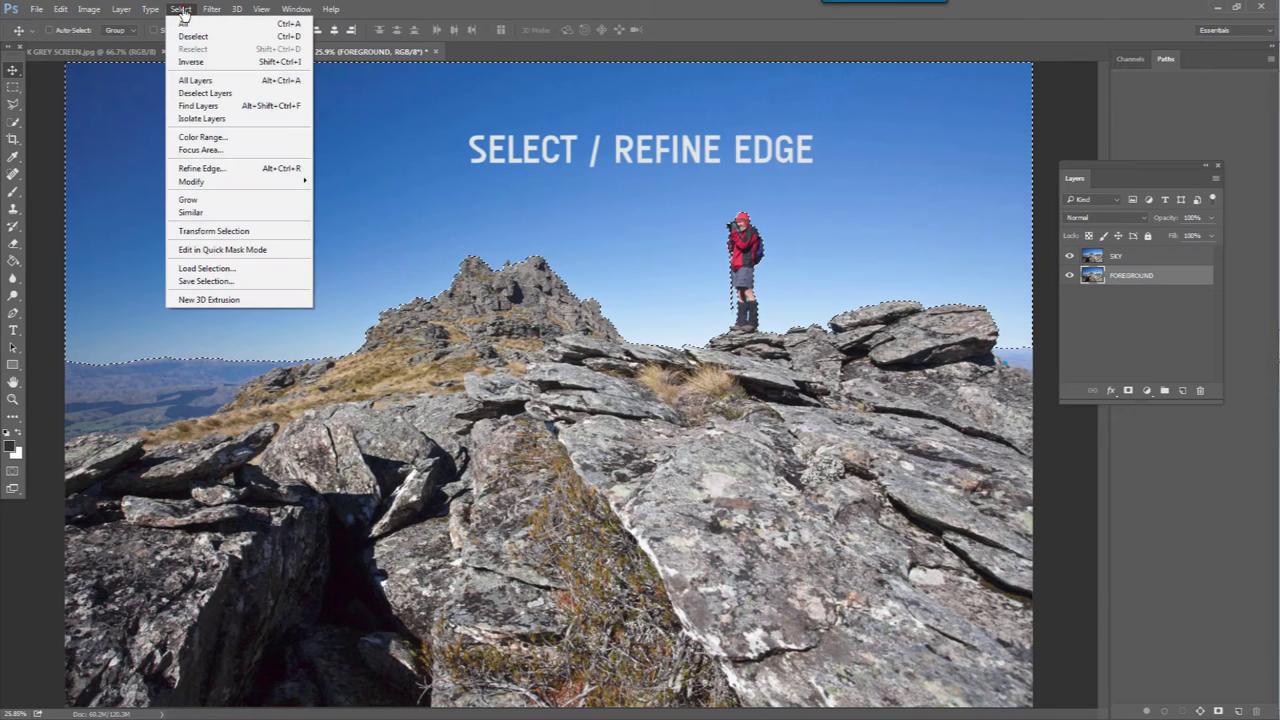
left_click(214, 168)
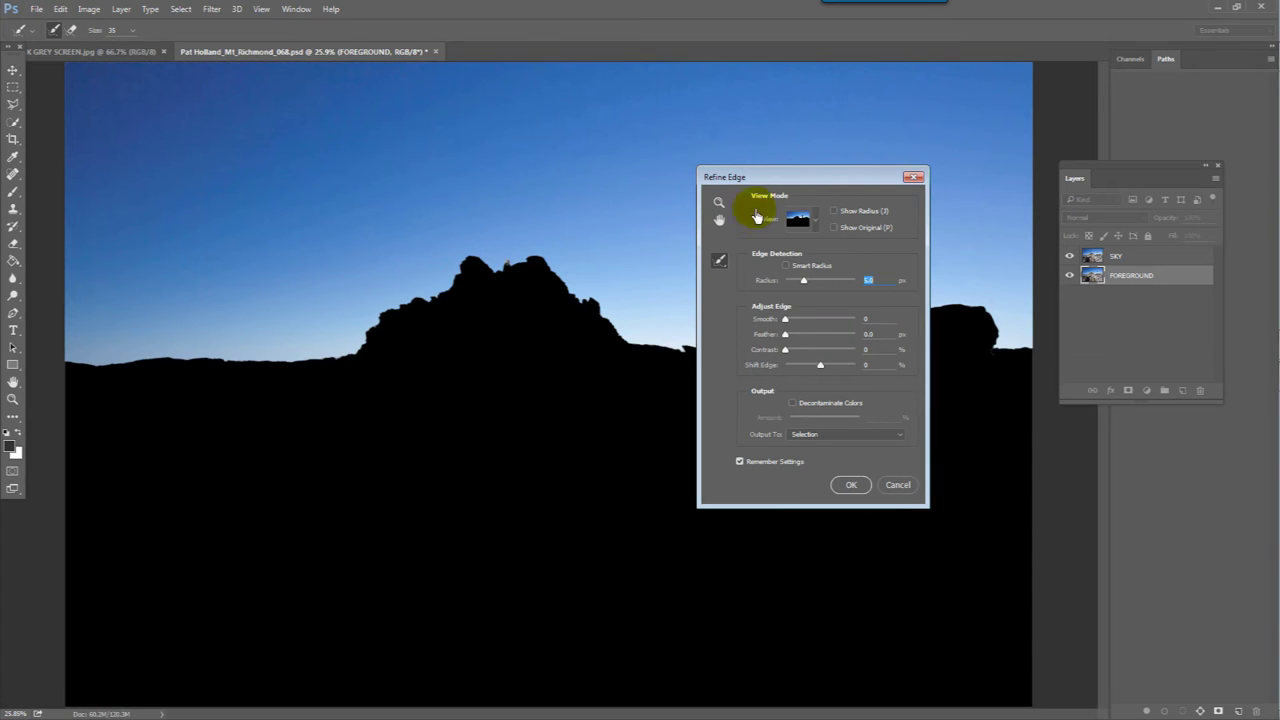
left_click_drag(810, 176, 537, 145)
scroll(823, 191, "up", 8)
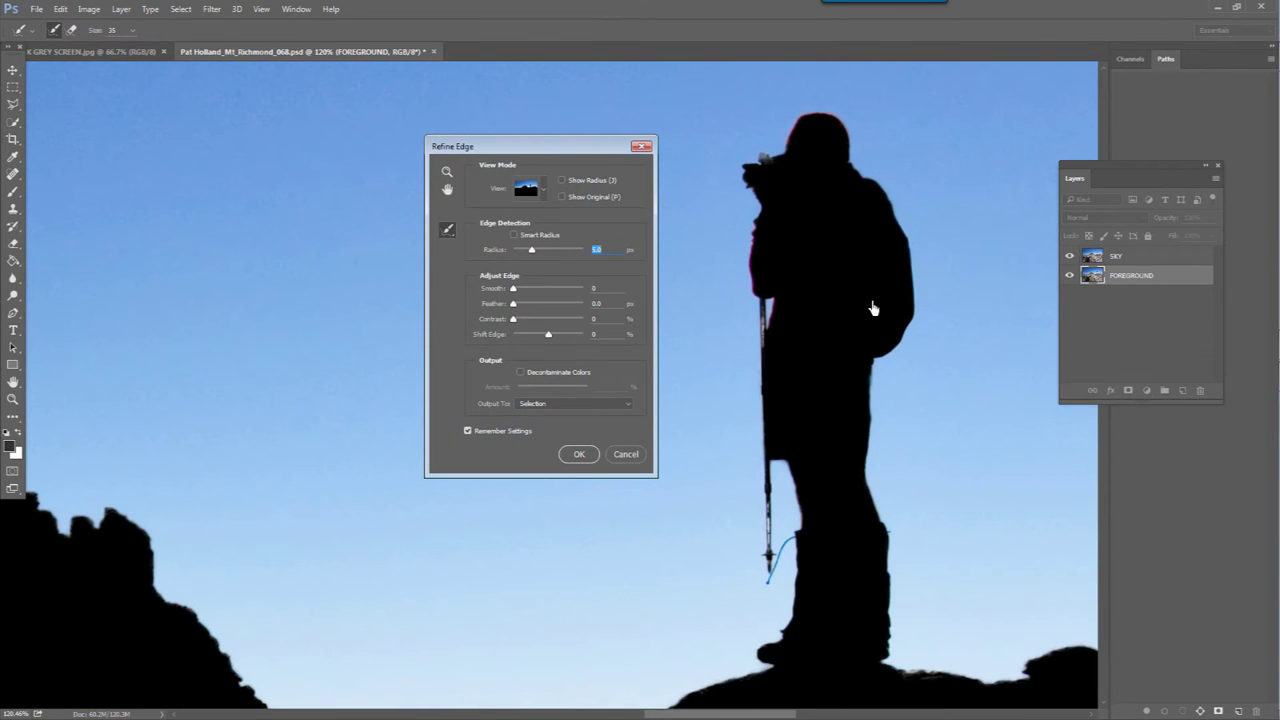
left_click(527, 187)
left_click(515, 286)
left_click(520, 249)
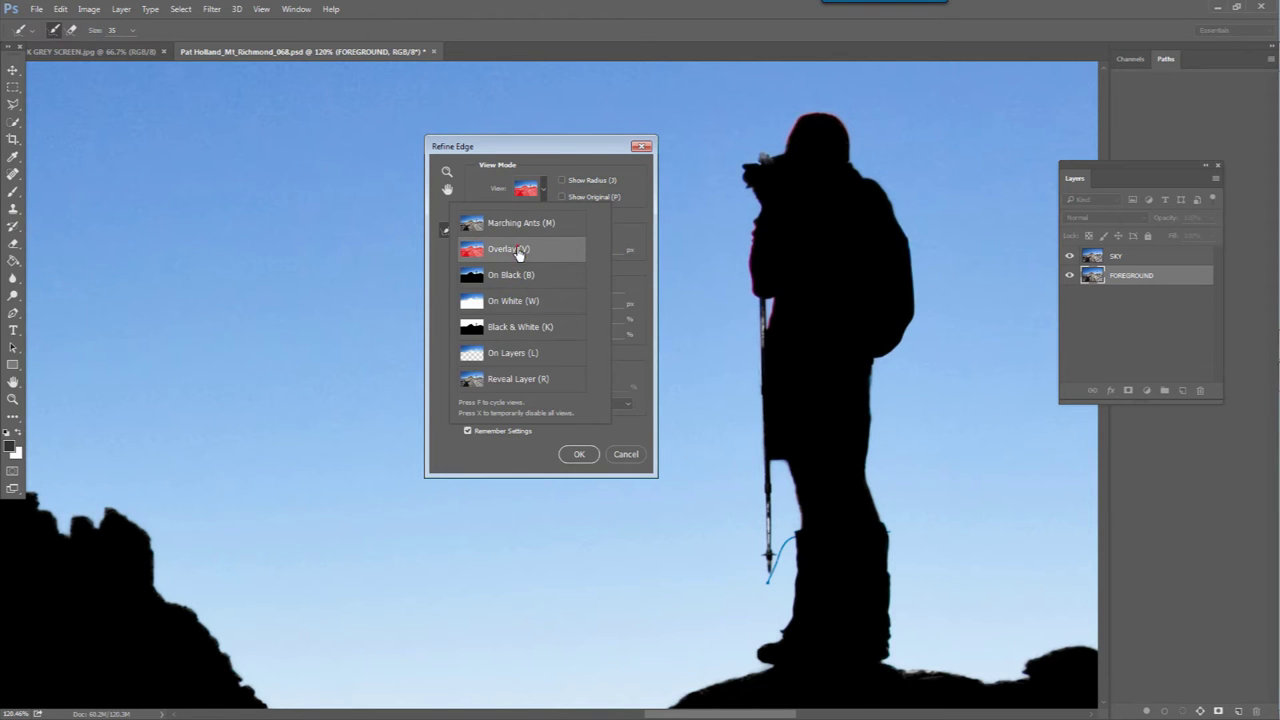
left_click(540, 188)
left_click(493, 280)
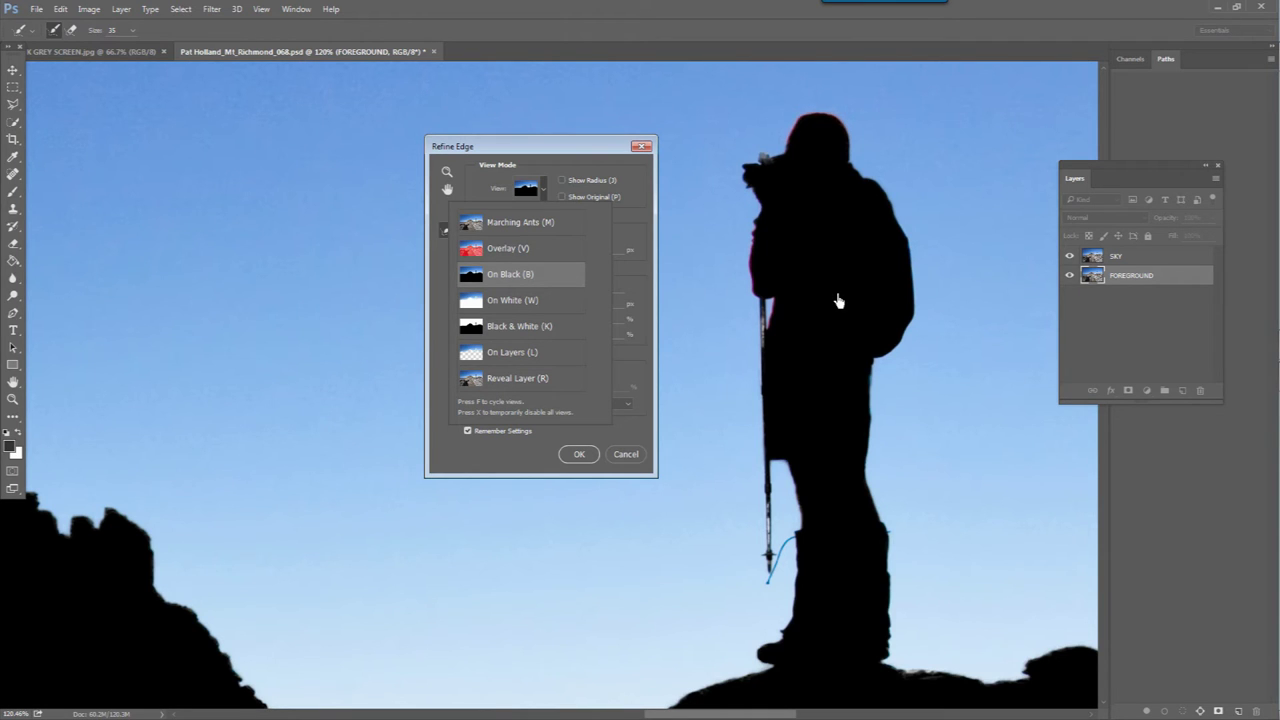
left_click(527, 188)
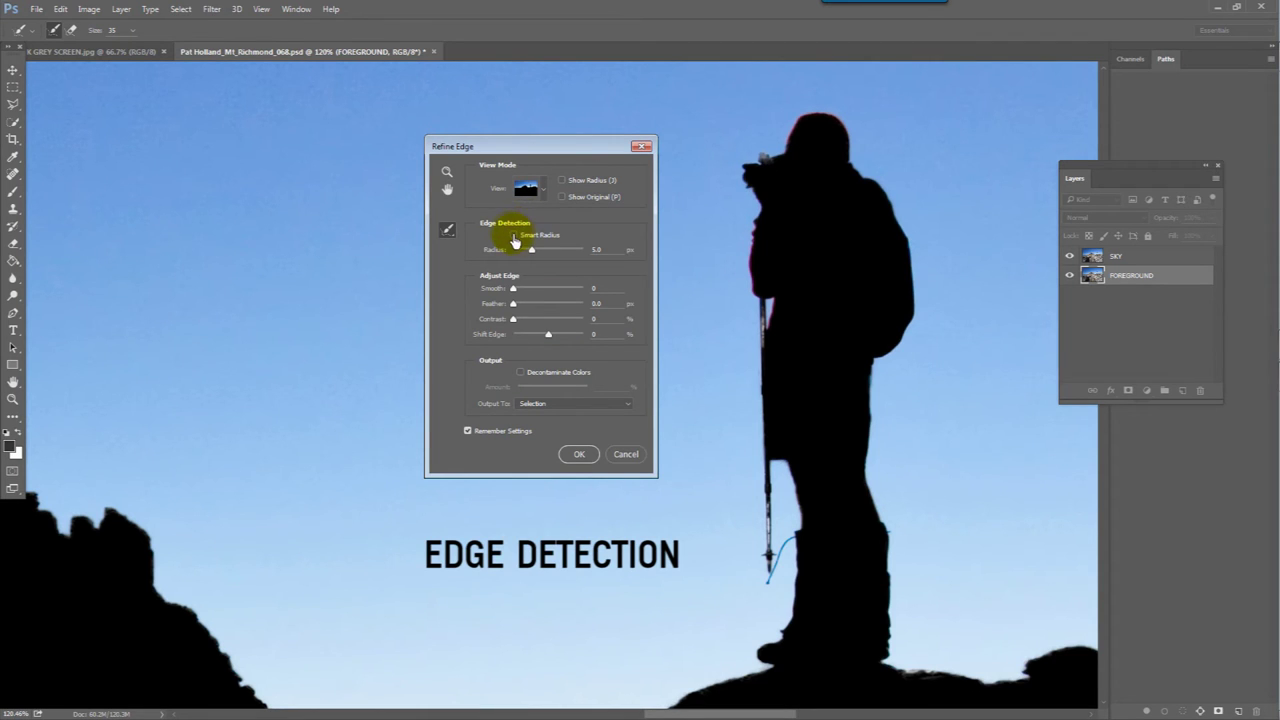
Step: Set a 5 px Smart Radius, output to Layer Mask, and apply the refinement
left_click(513, 237)
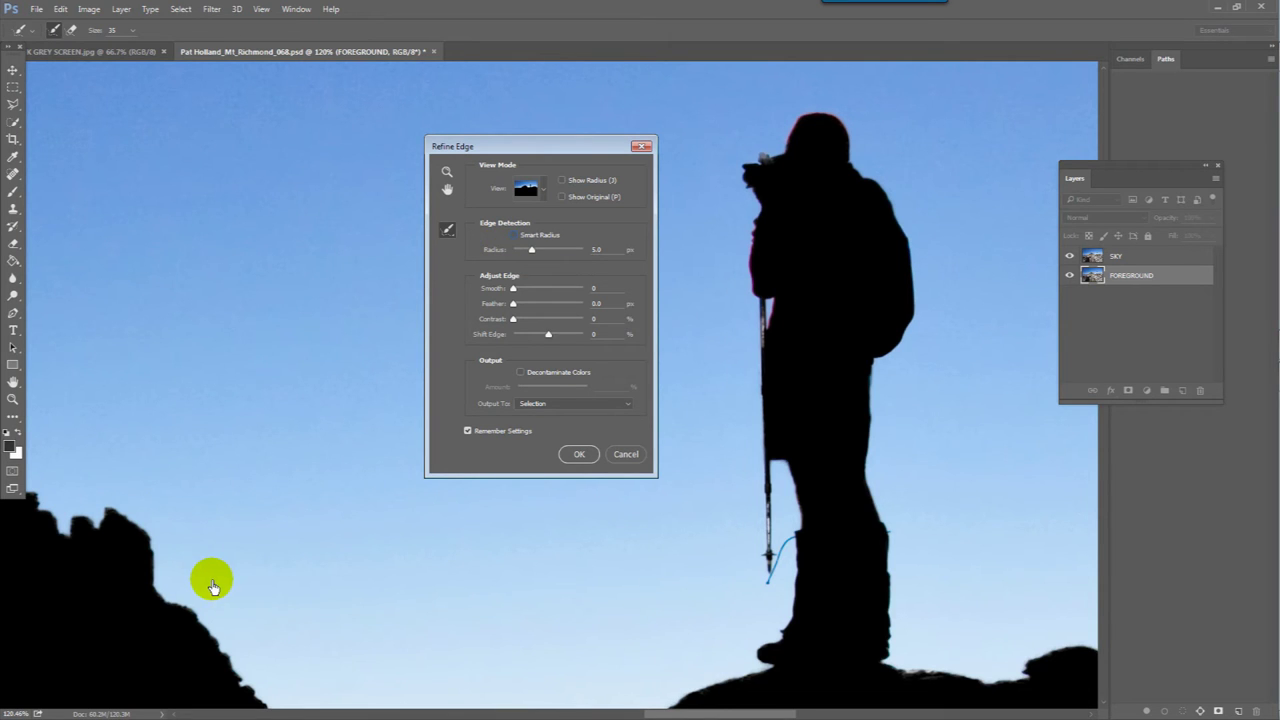
left_click_drag(532, 250, 534, 258)
left_click(594, 255)
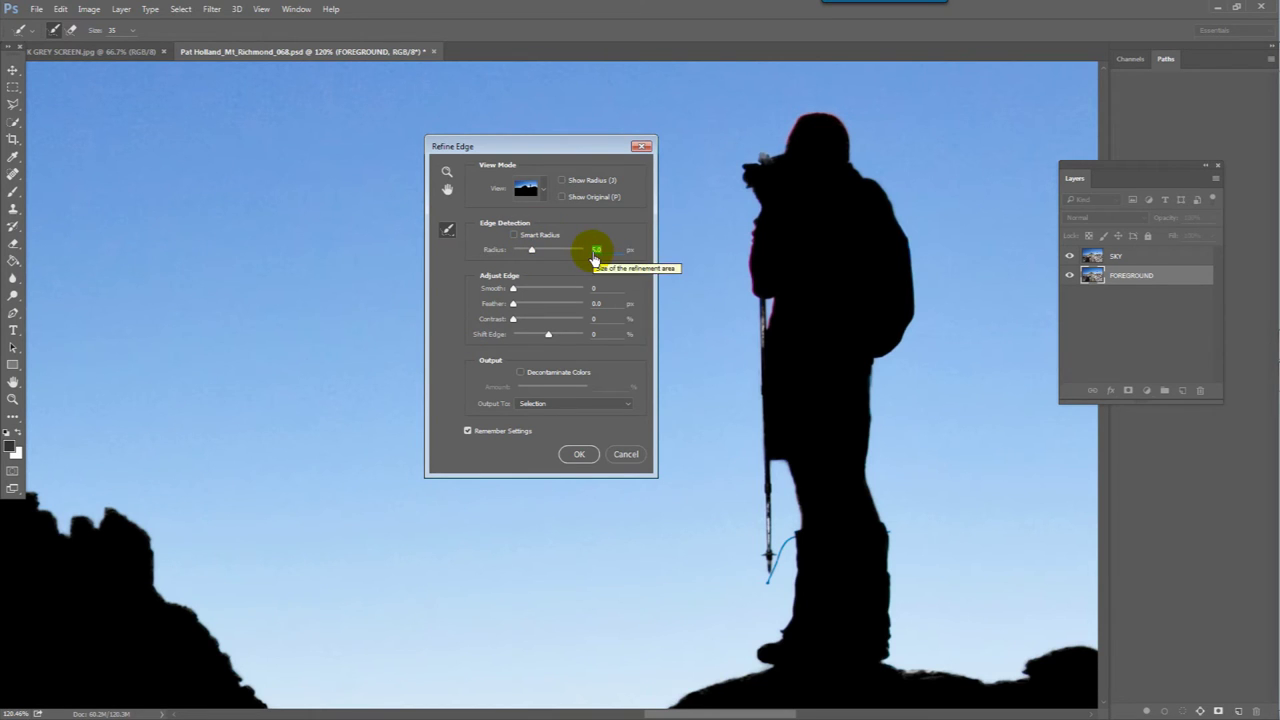
left_click(540, 403)
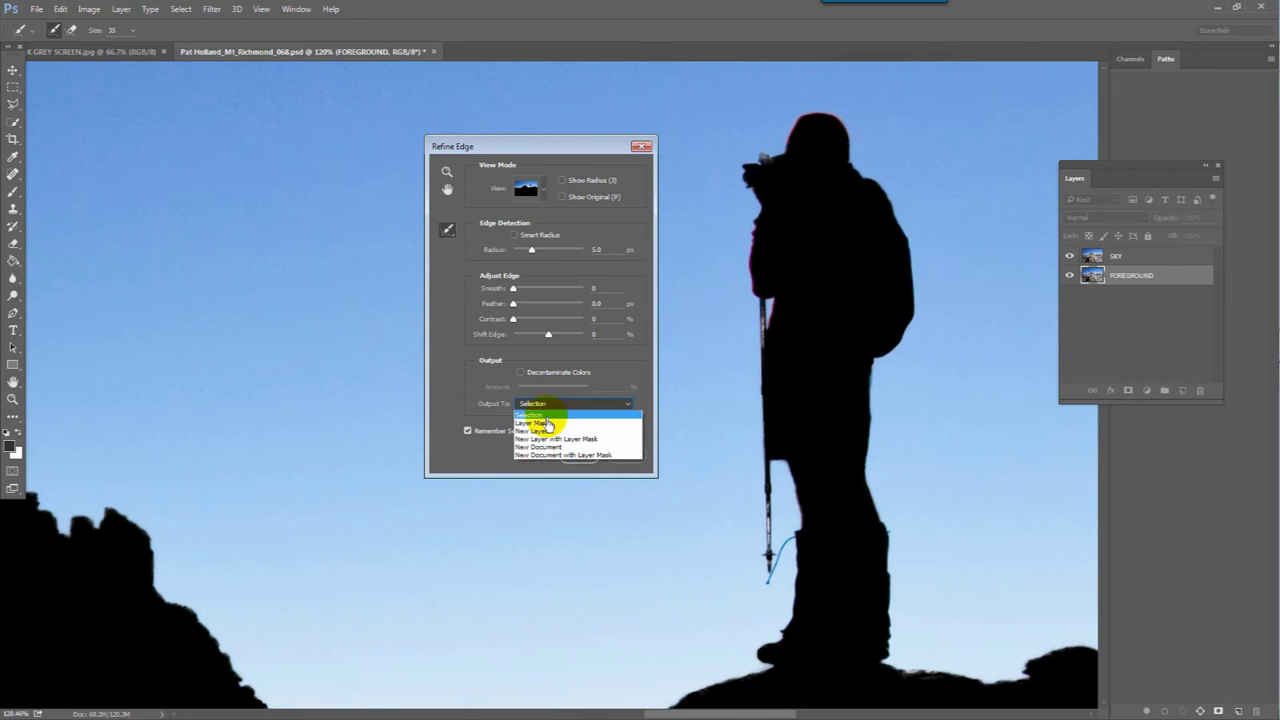
left_click(546, 425)
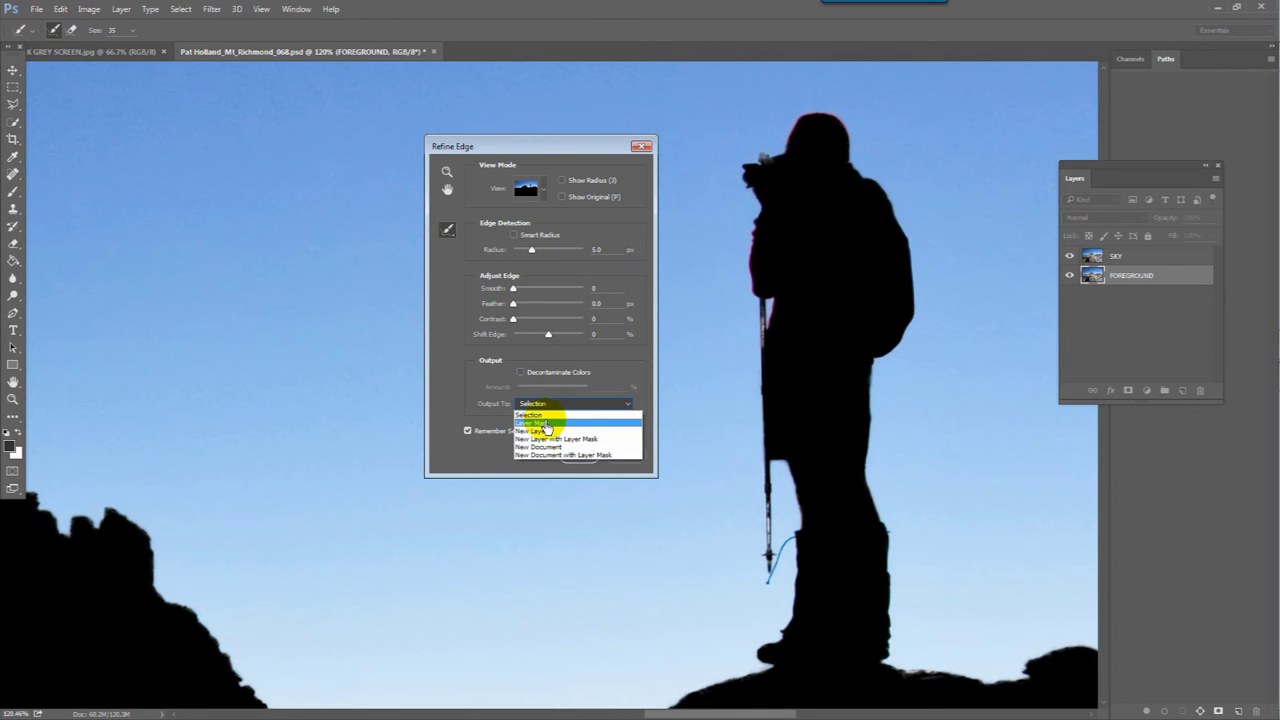
left_click(560, 355)
left_click(579, 458)
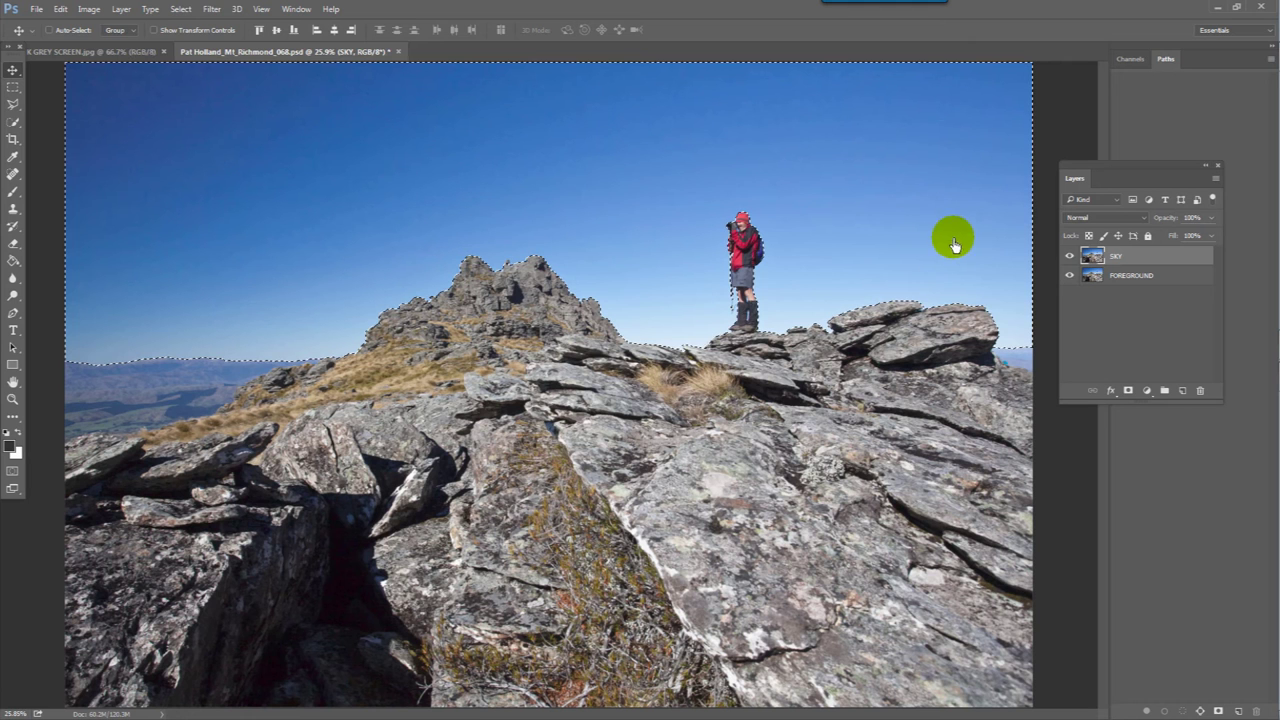
left_click(1094, 258, "ctrl")
Step: Add a layer mask to SKY, then hide and re-show FOREGROUND to check it
left_click(1128, 393)
left_click(1069, 275)
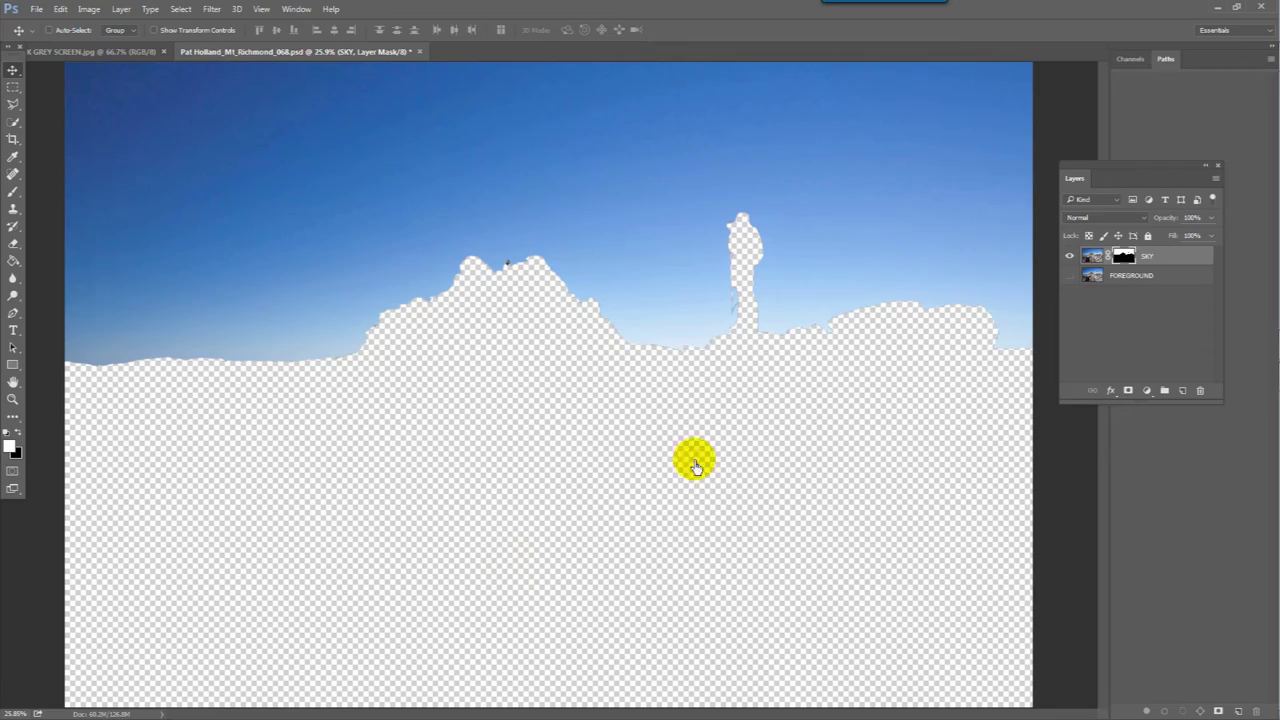
left_click(1069, 276)
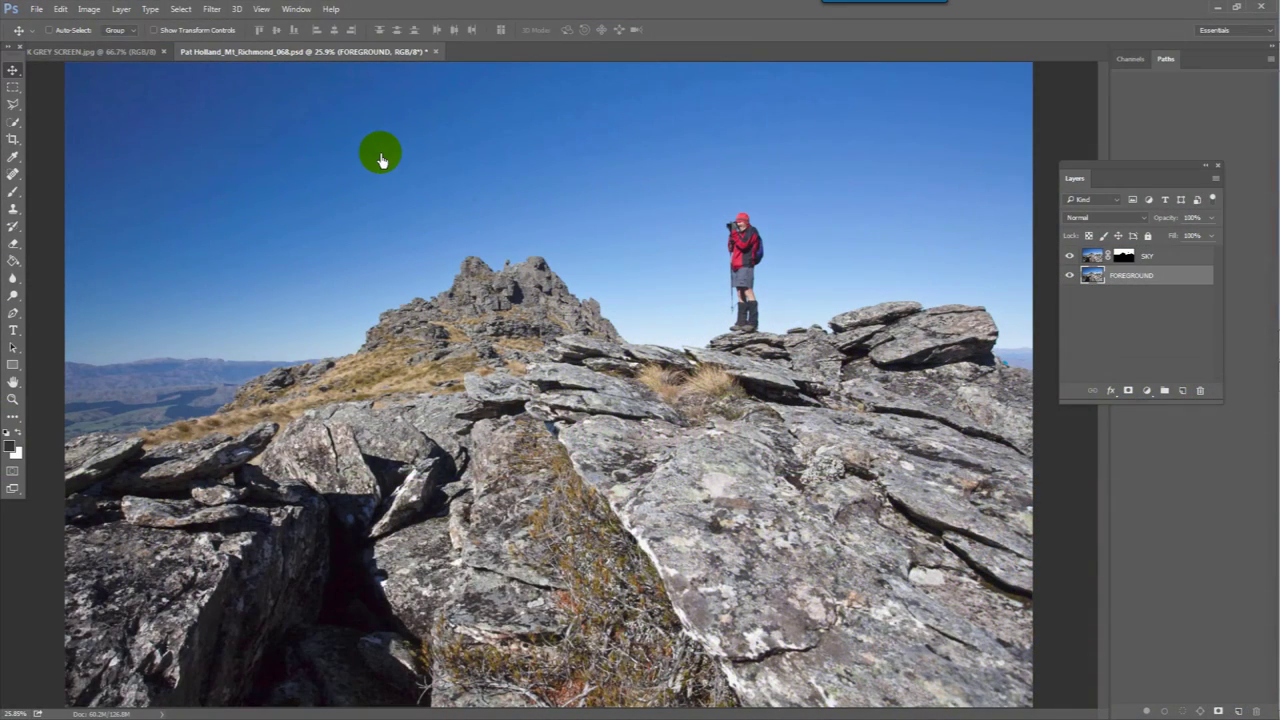
Step: Open Unsharp Mask, clear the Amount field, and zoom the preview to 100% on the hiker
left_click(212, 9)
mouse_move(271, 232)
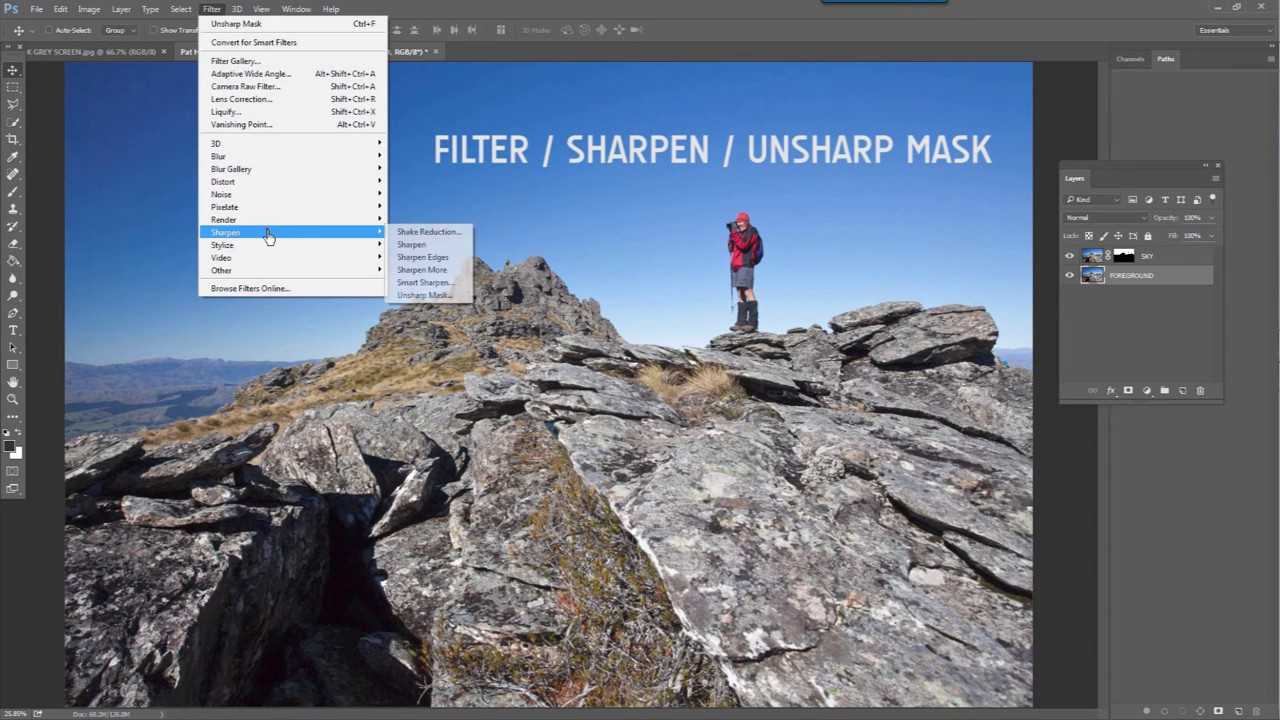
left_click(422, 295)
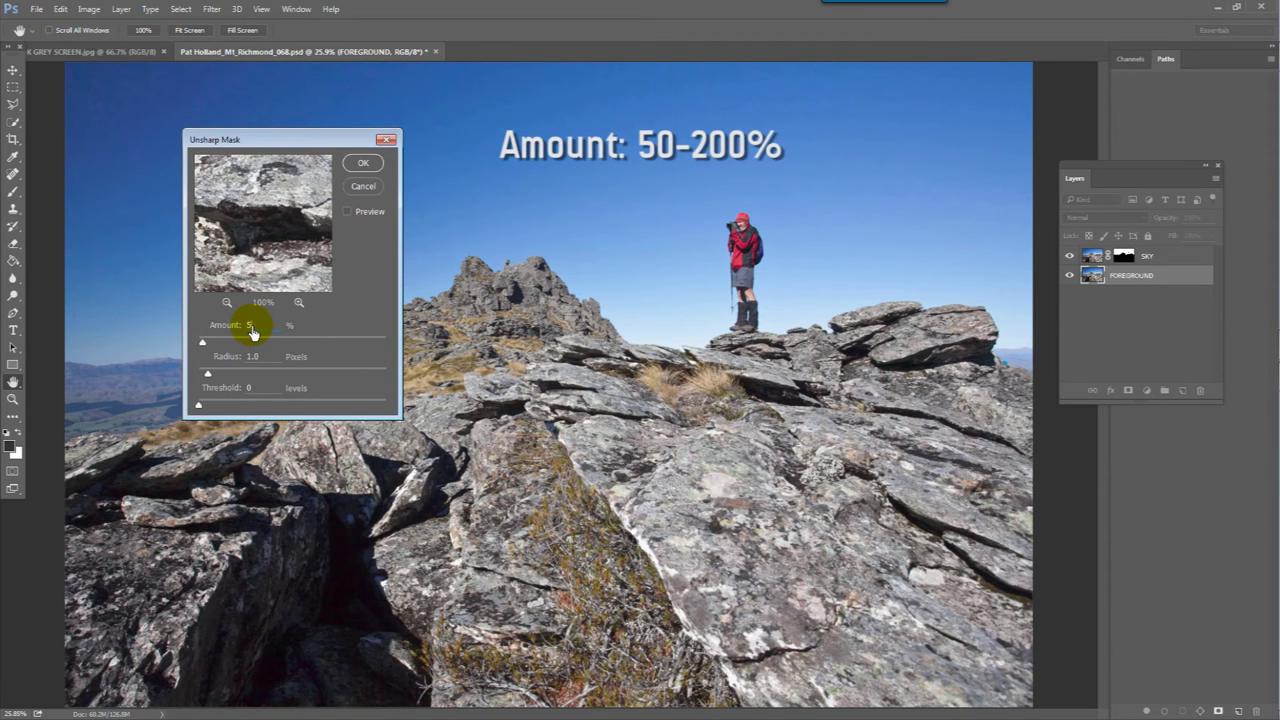
type("200")
key("BackSpace")
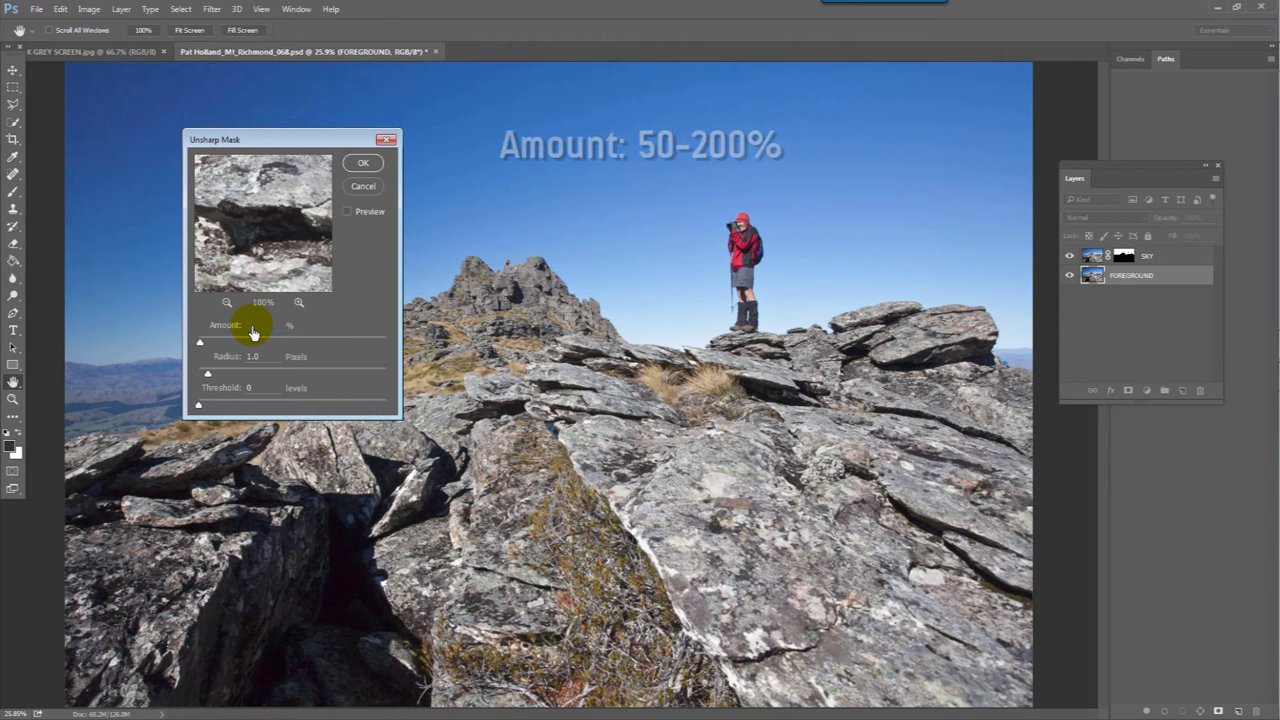
key("BackSpace")
left_click_drag(735, 343, 787, 375)
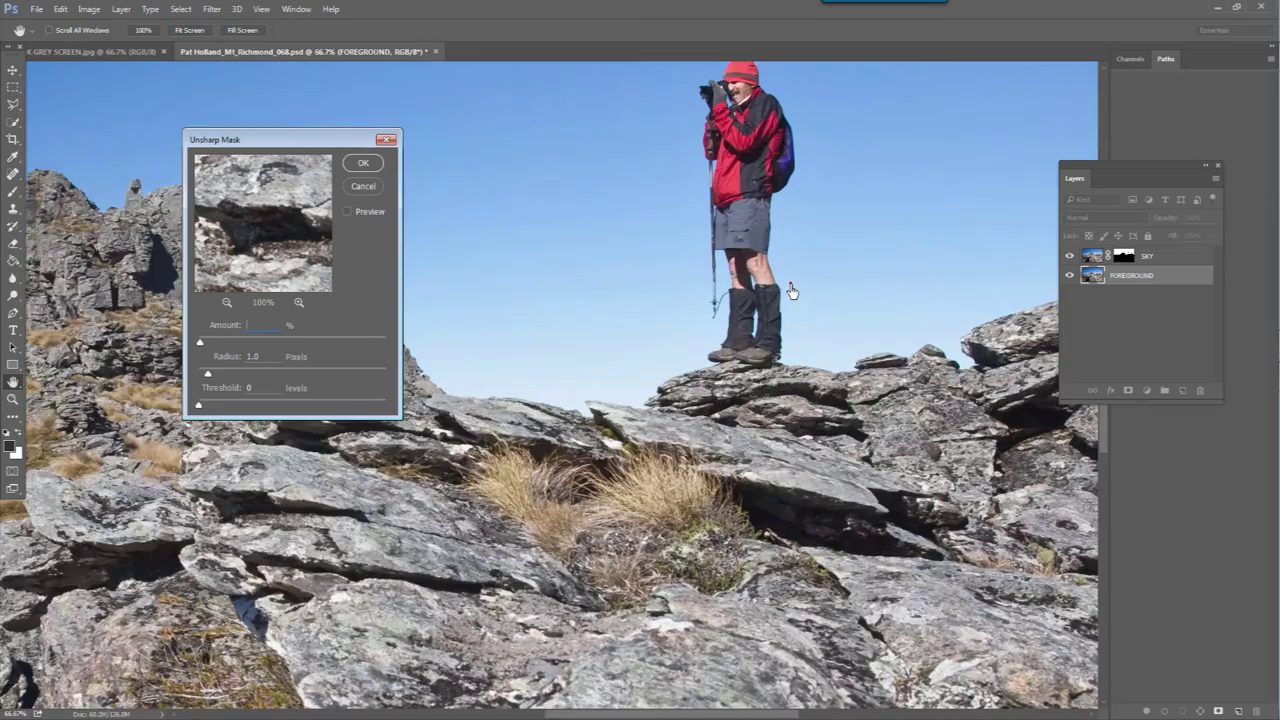
left_click(790, 288, "ctrl")
left_click_drag(723, 243, 650, 418)
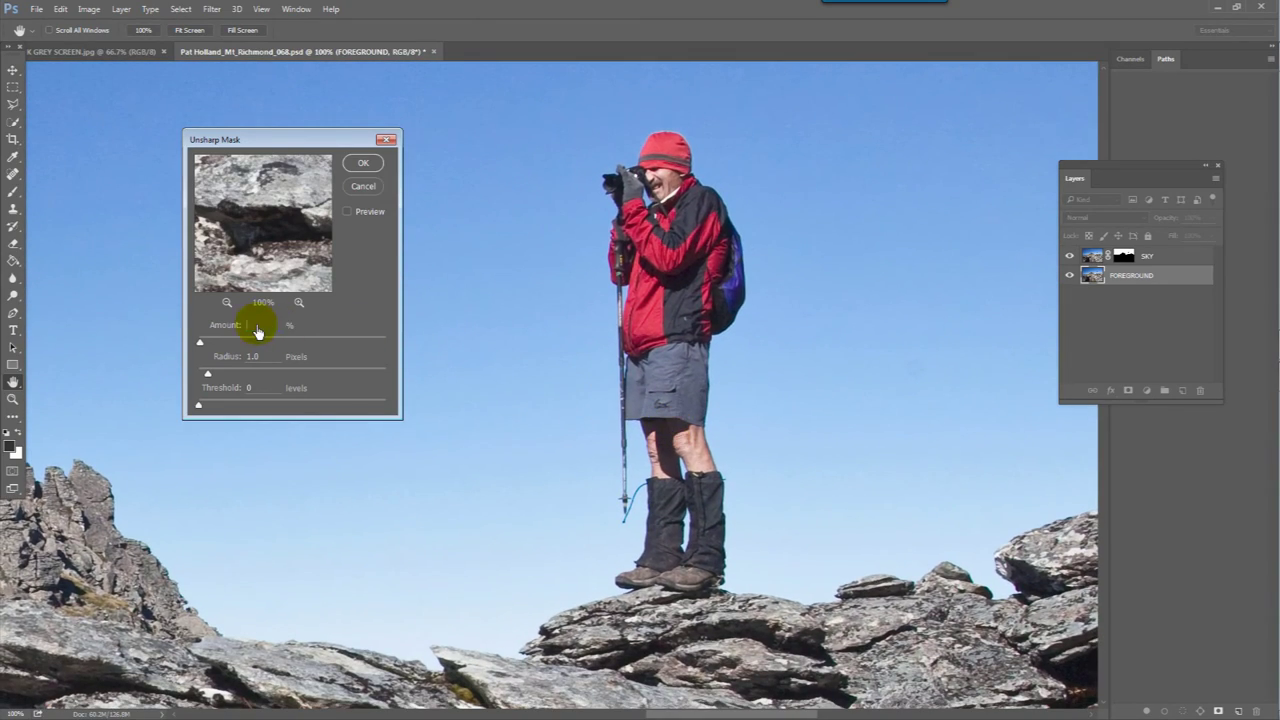
Step: Raise Amount to 120% and toggle the preview to compare with the unsharpened image
left_click_drag(203, 343, 245, 344)
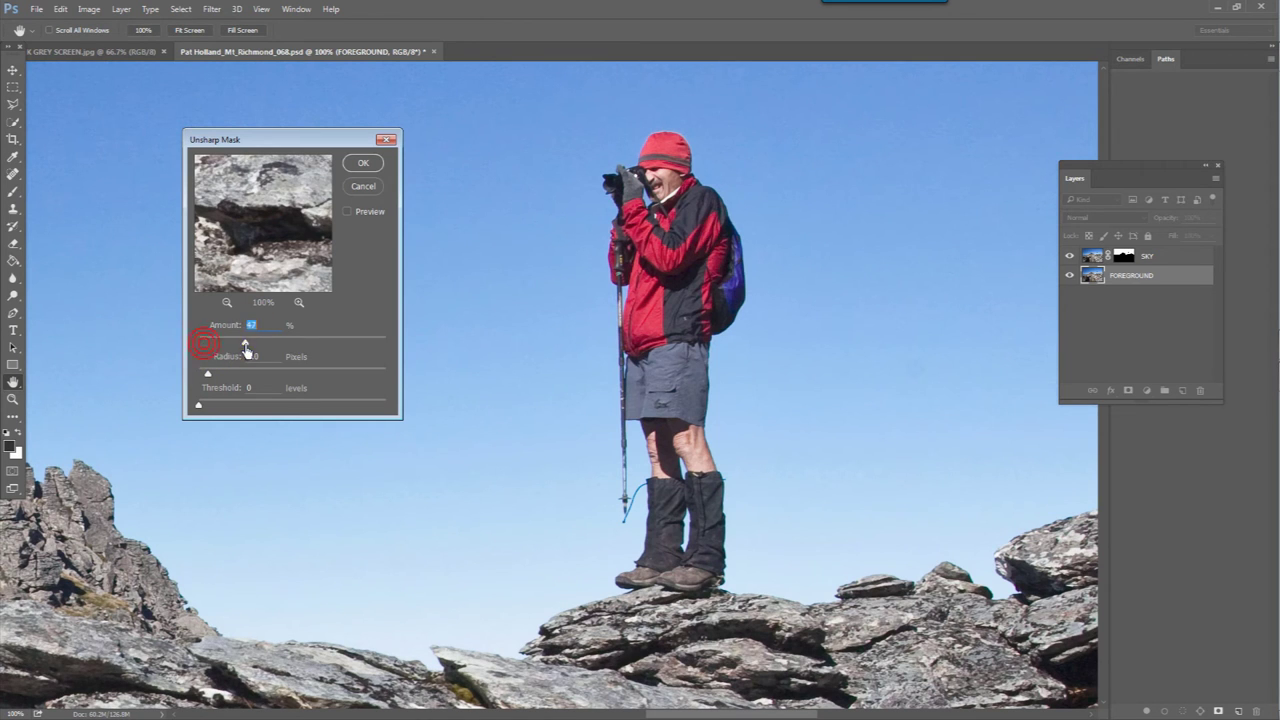
left_click(362, 212)
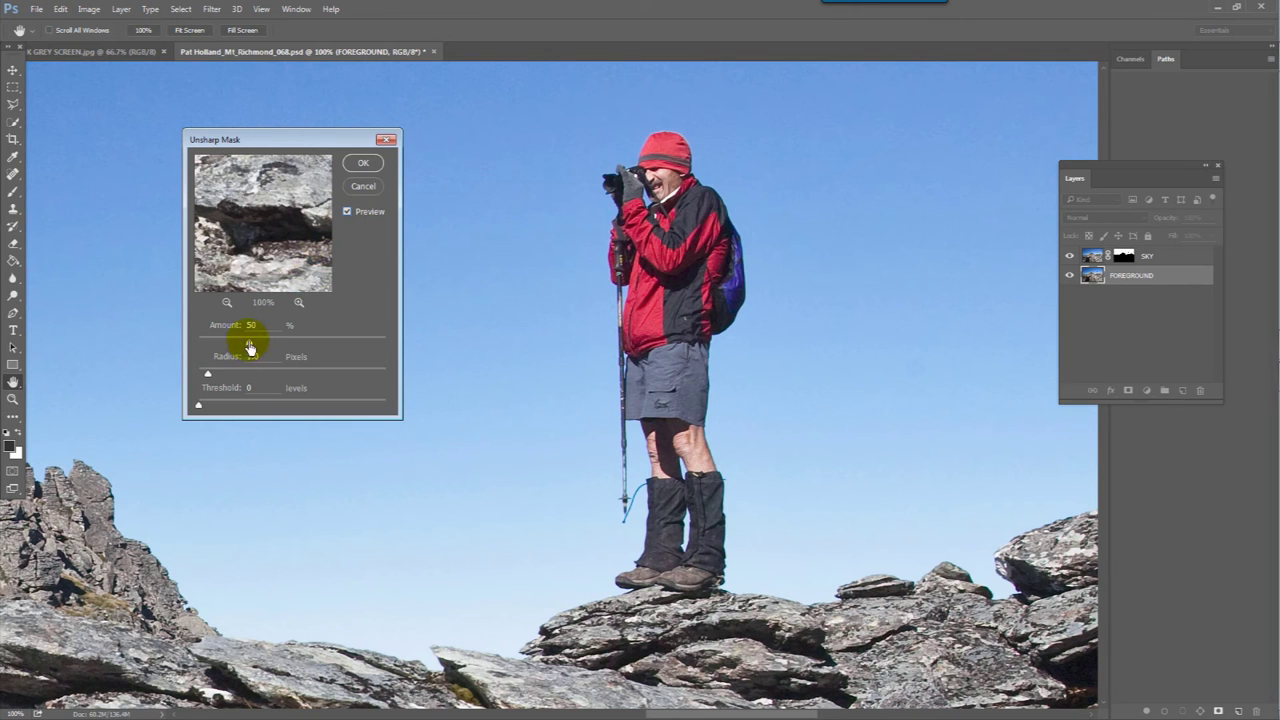
left_click_drag(270, 347, 331, 335)
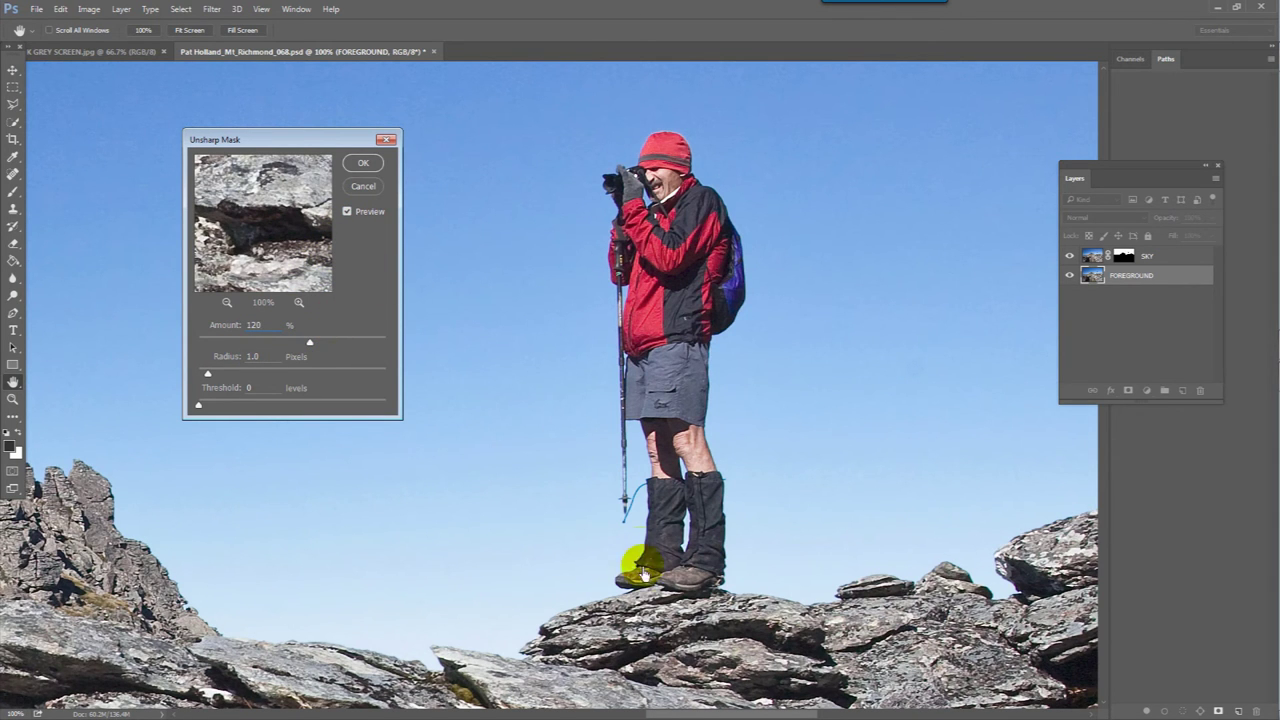
scroll(634, 560, "down", 1)
scroll(634, 560, "left", 3)
scroll(367, 568, "left", 6)
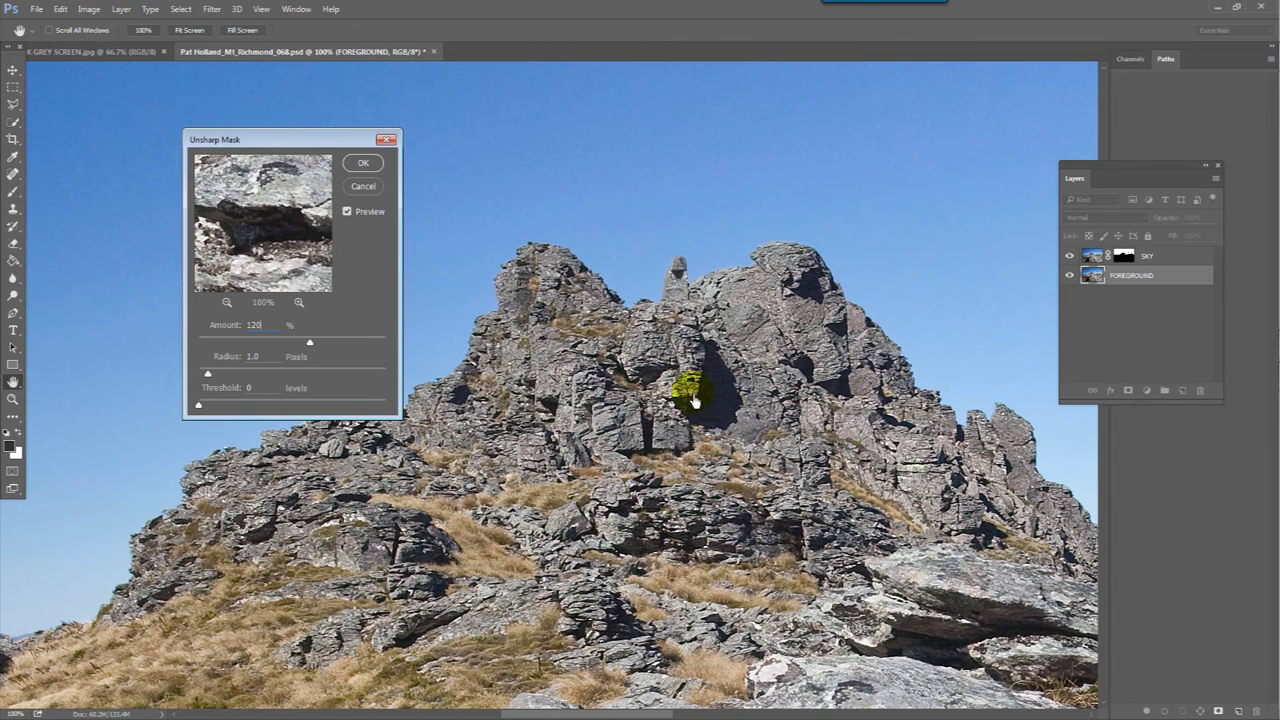
left_click(347, 212)
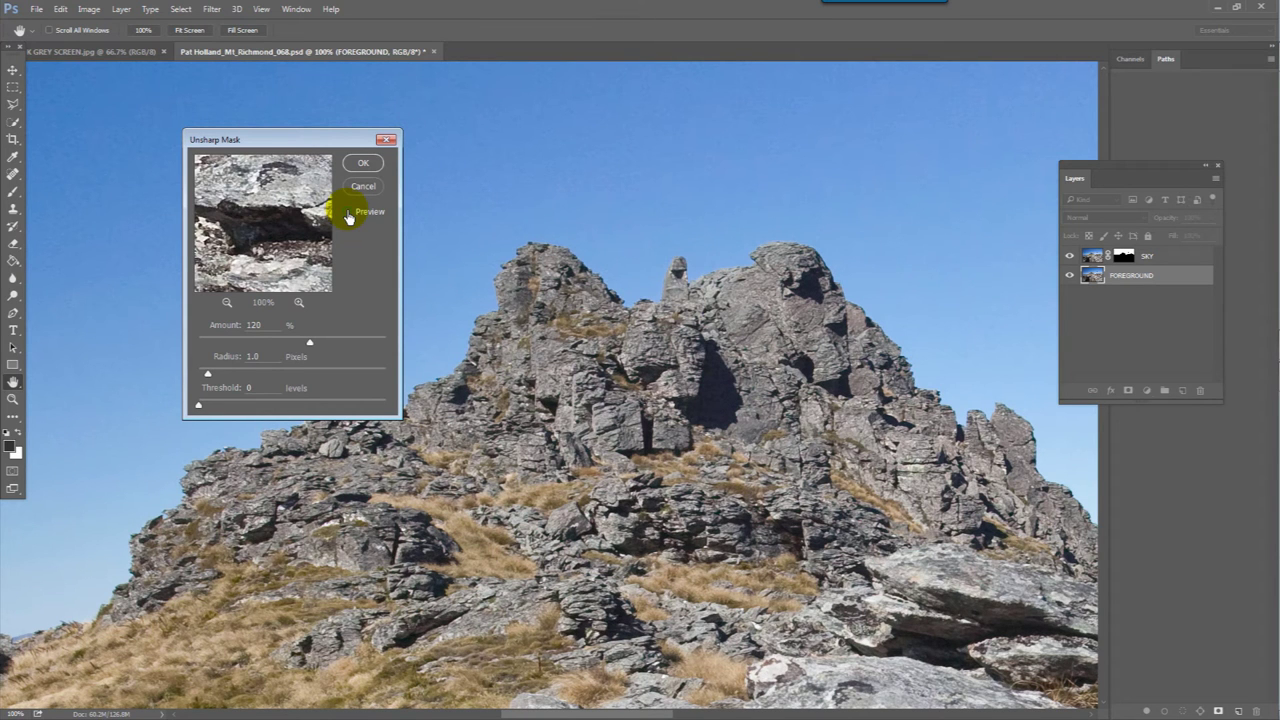
left_click(347, 212)
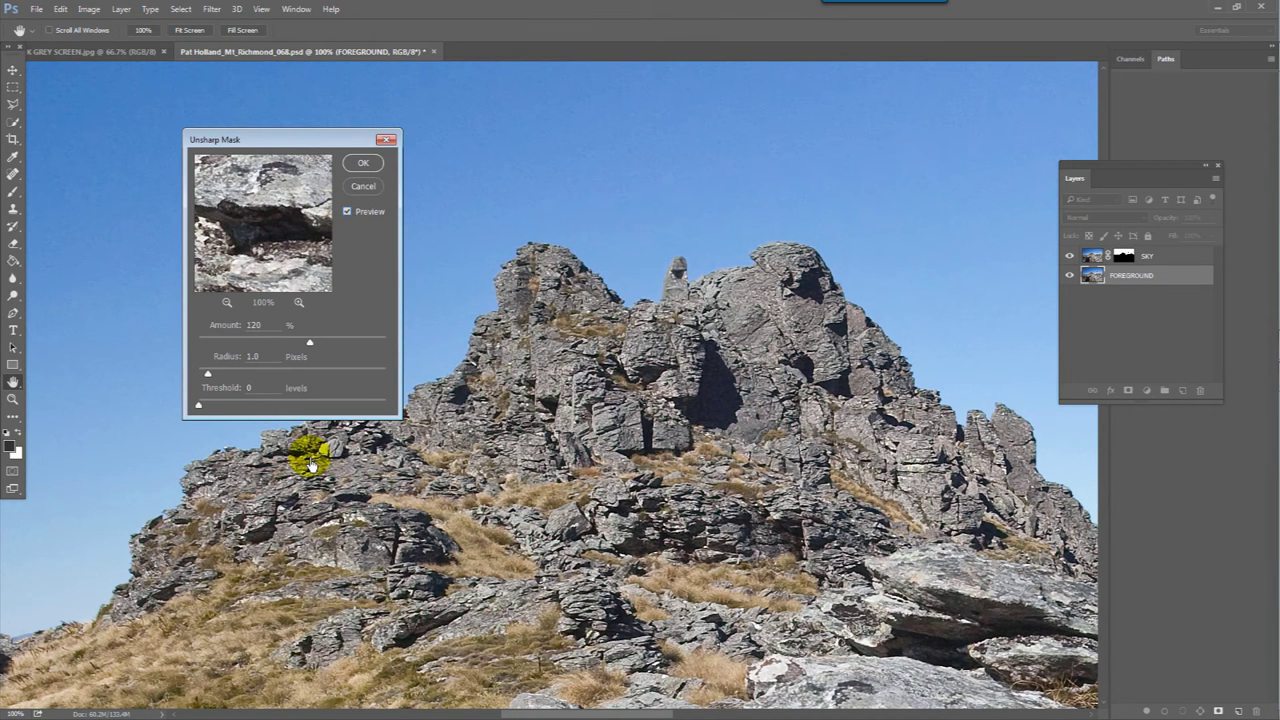
Step: Inspect the hiker at 66.7% and 100%, then apply Unsharp Mask at 120%, 1.0 px, threshold 0
left_click(668, 488, "alt")
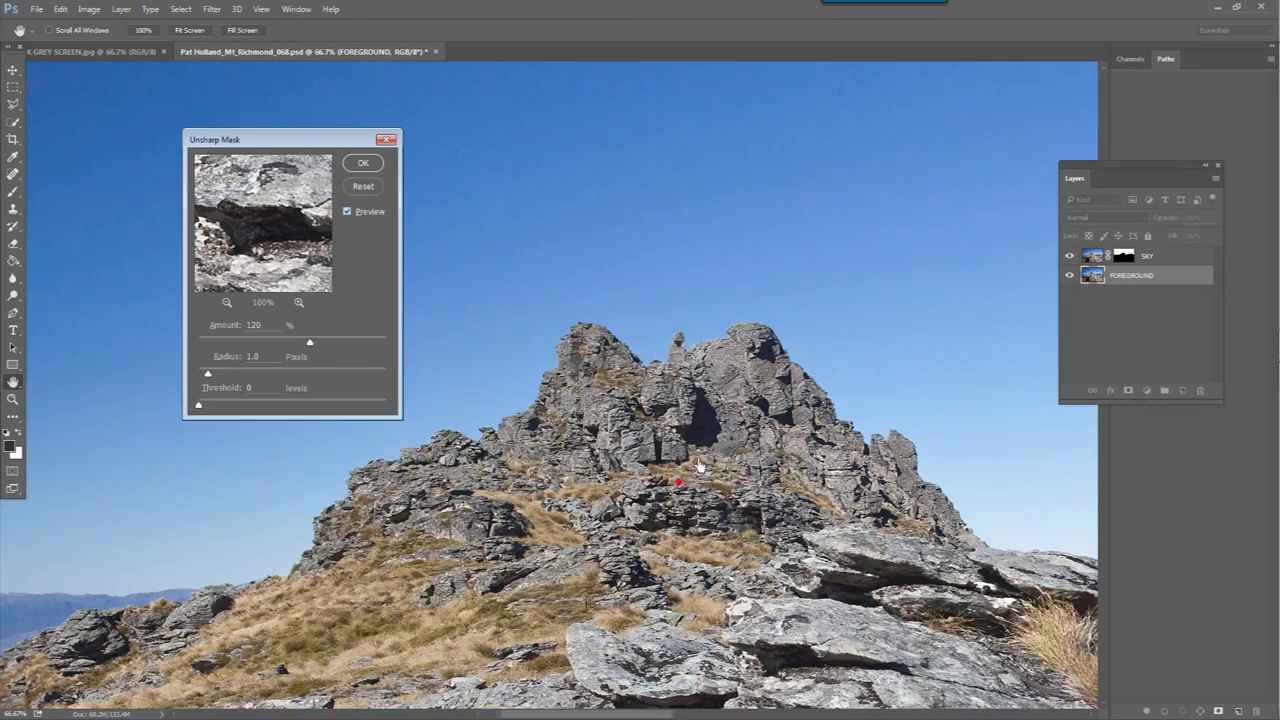
left_click_drag(843, 538, 365, 465)
left_click_drag(746, 352, 625, 462)
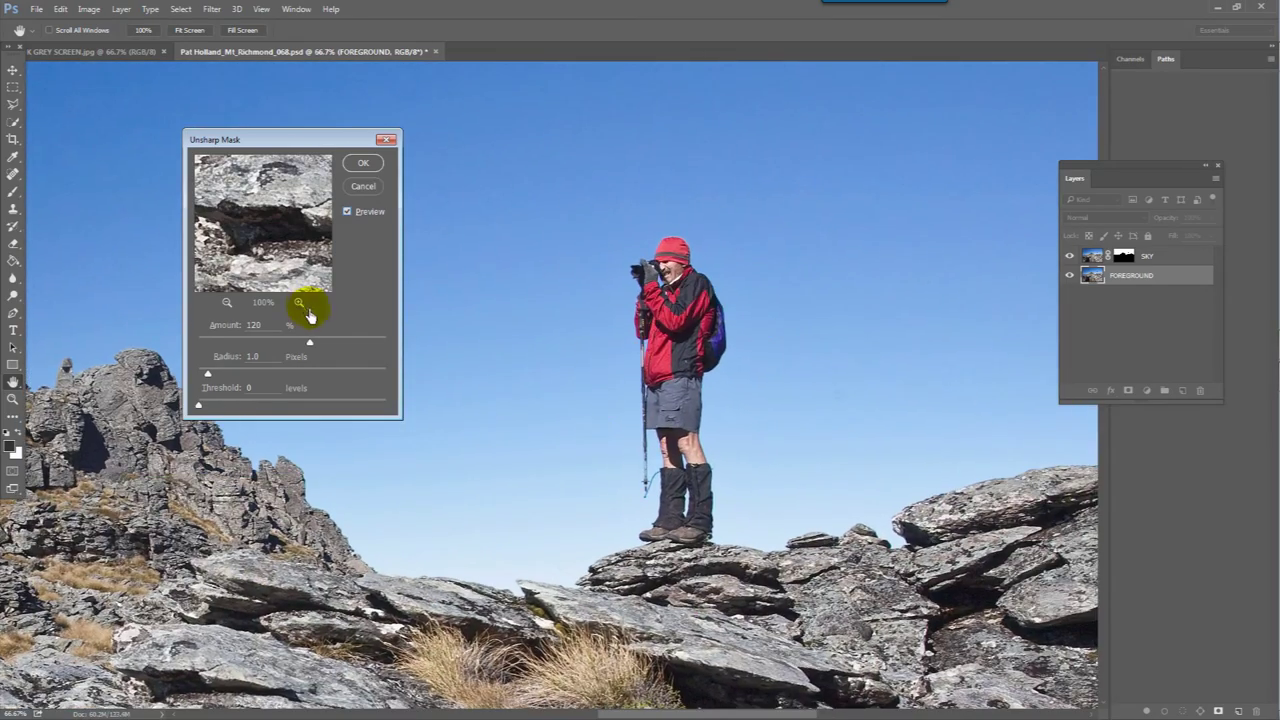
left_click(586, 437, "ctrl")
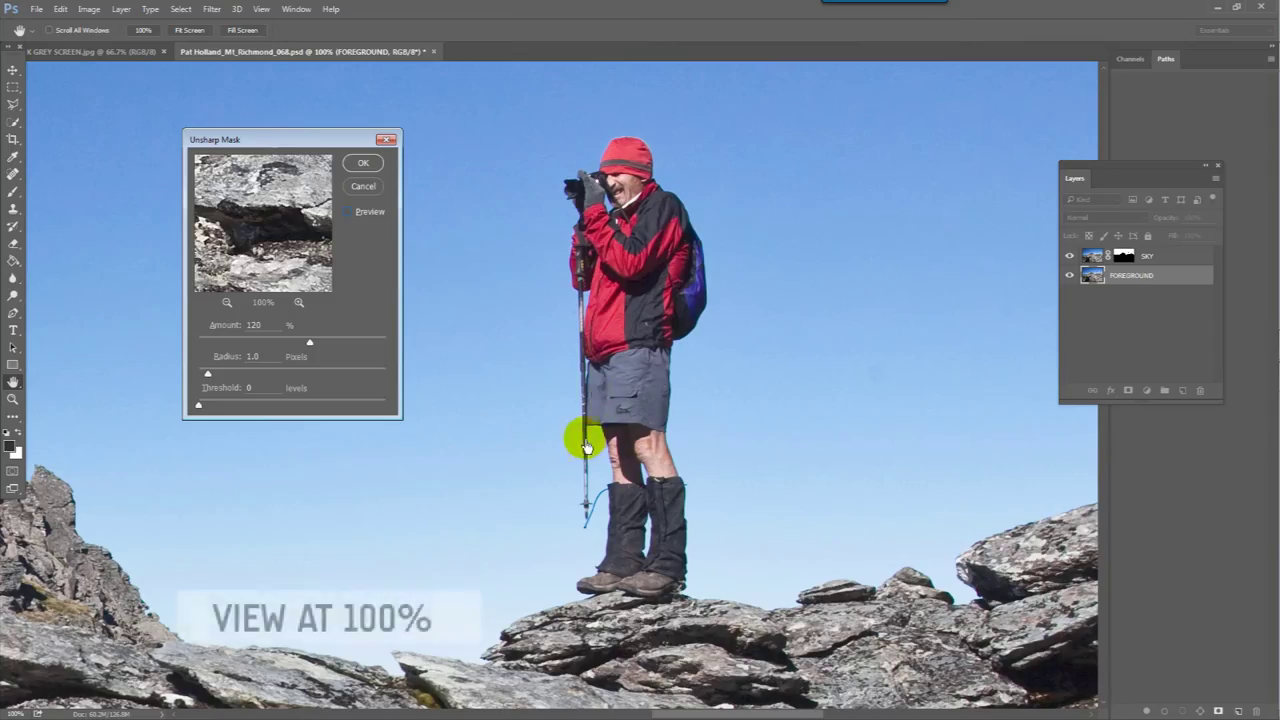
left_click_drag(614, 390, 601, 407)
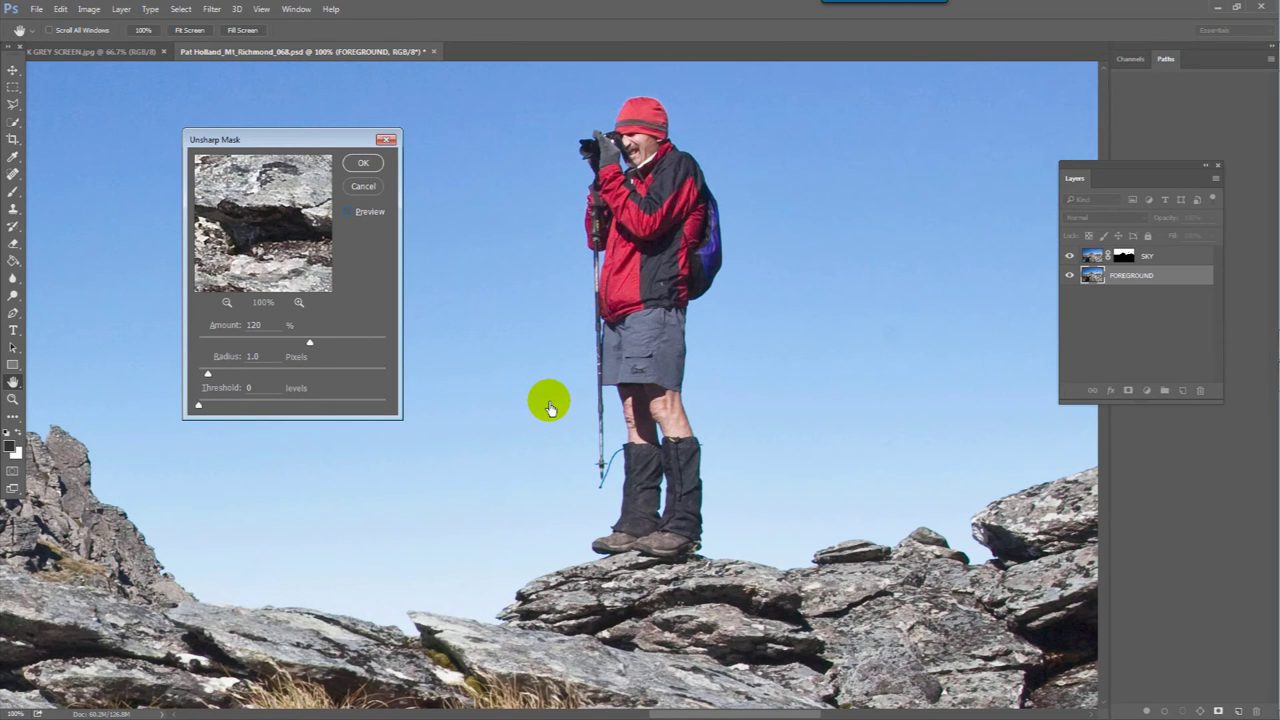
left_click(362, 164)
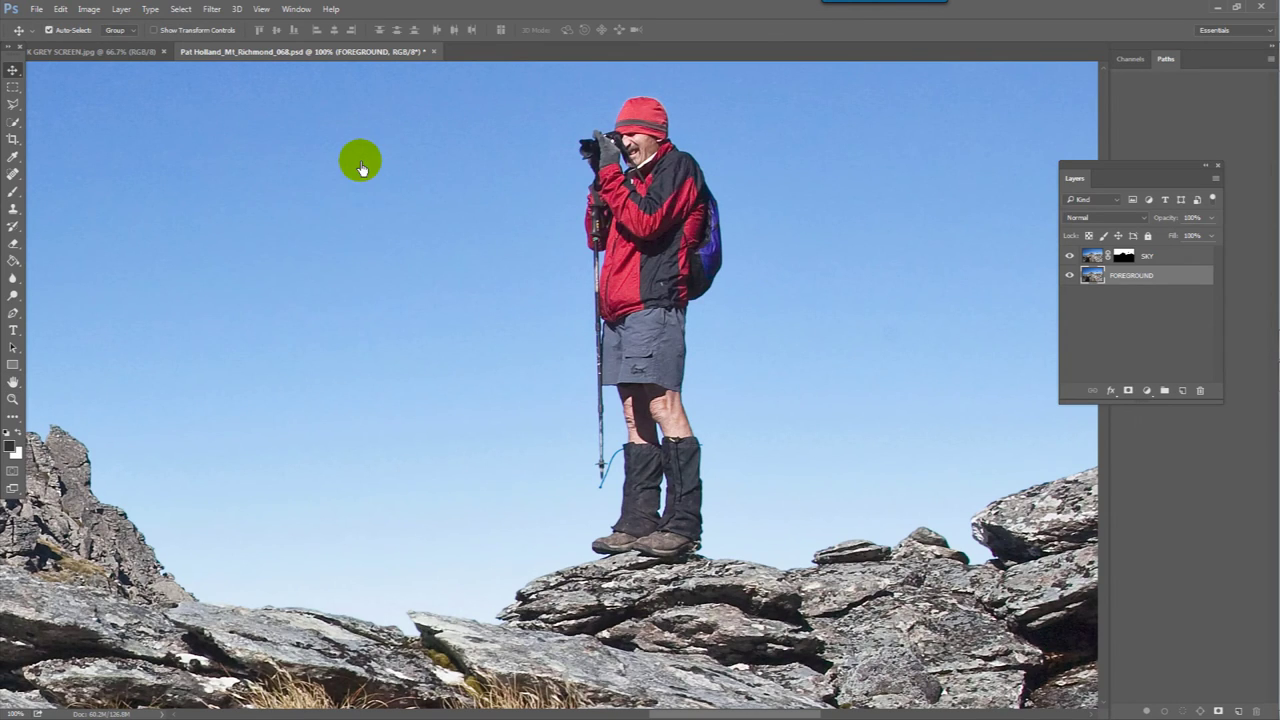
Step: Hide the FOREGROUND layer, select the SKY layer, and zoom into the sky near the hiker's head
key("ctrl+0")
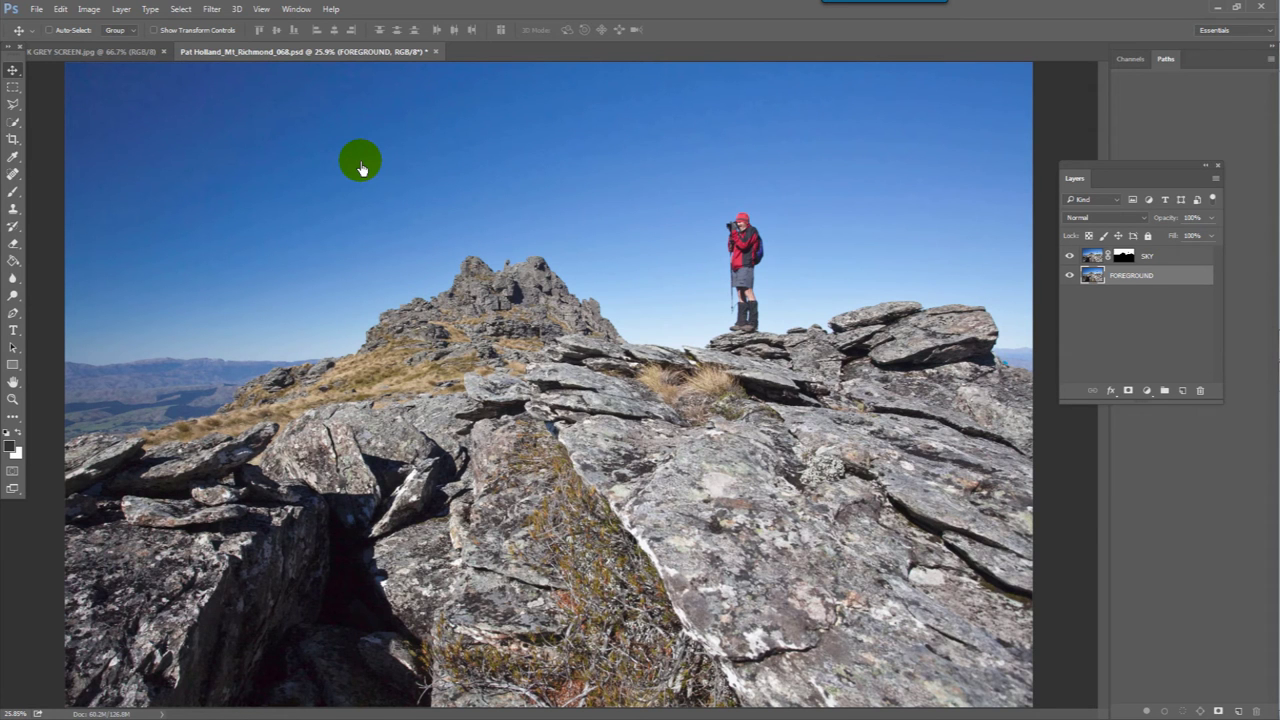
left_click(1069, 279)
left_click(1069, 279)
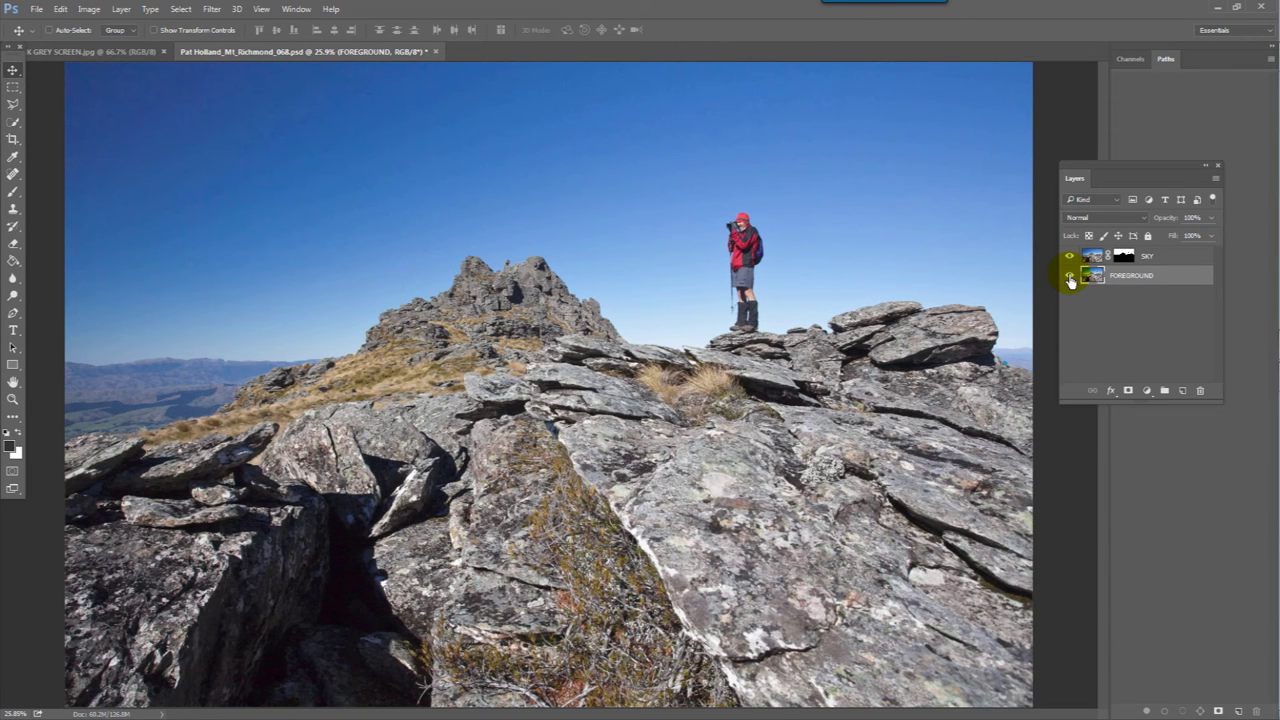
left_click(1069, 279)
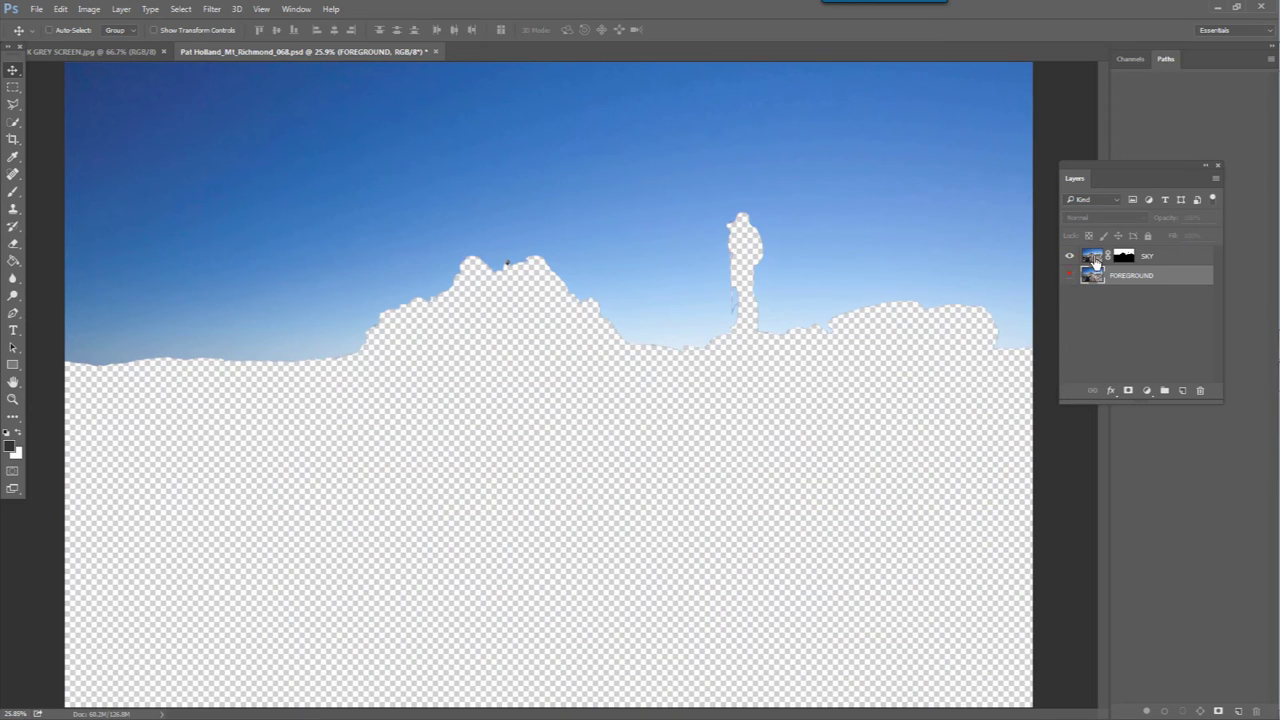
left_click(1094, 259)
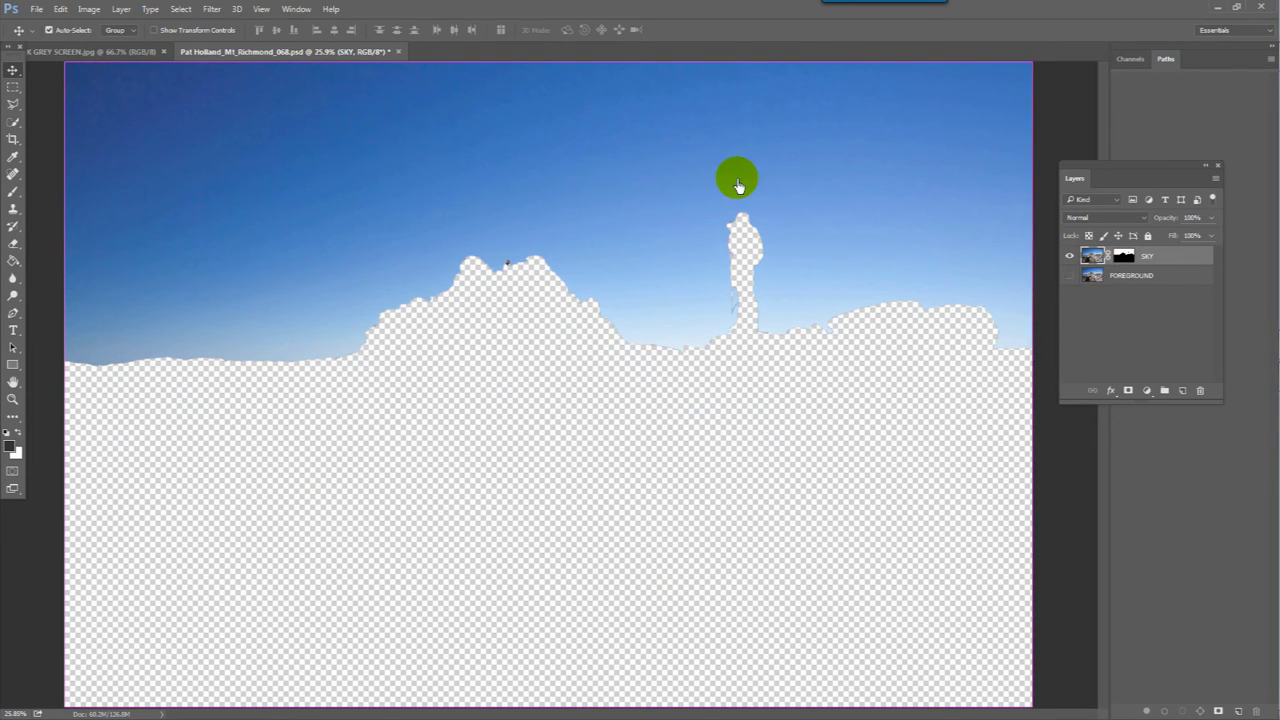
left_click_drag(775, 178, 709, 274)
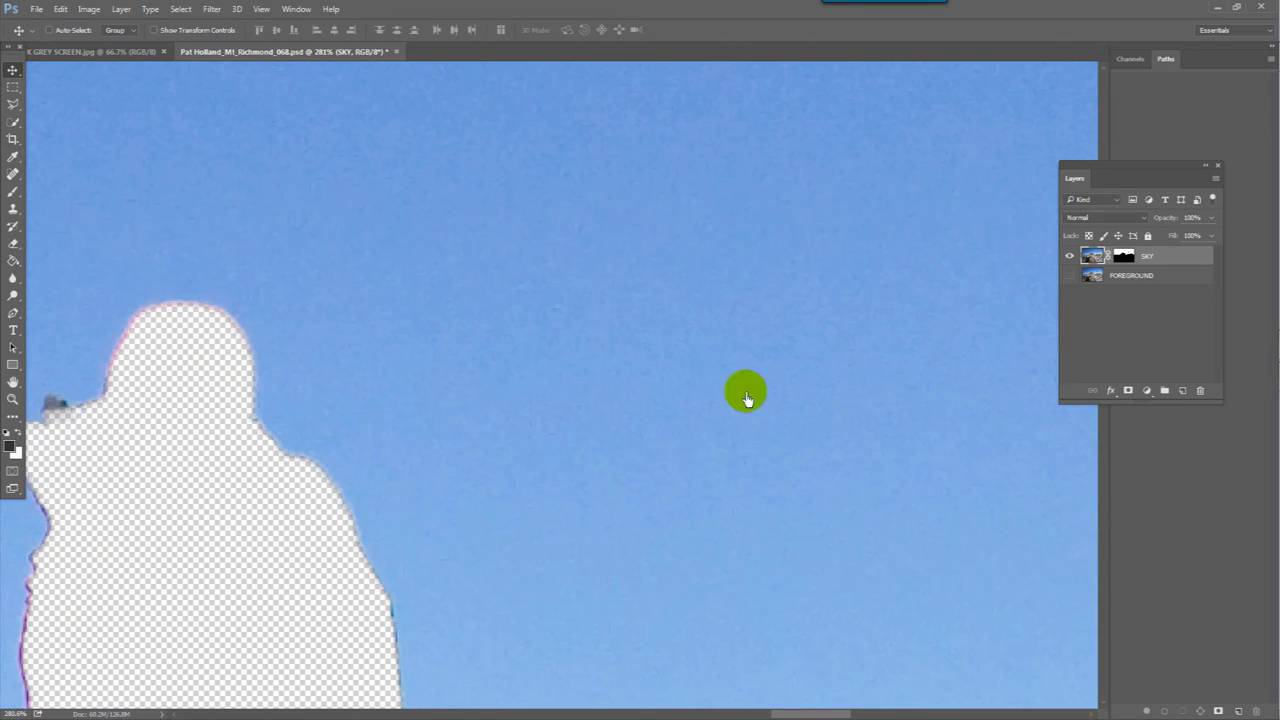
left_click_drag(746, 394, 489, 238)
left_click_drag(503, 294, 531, 220)
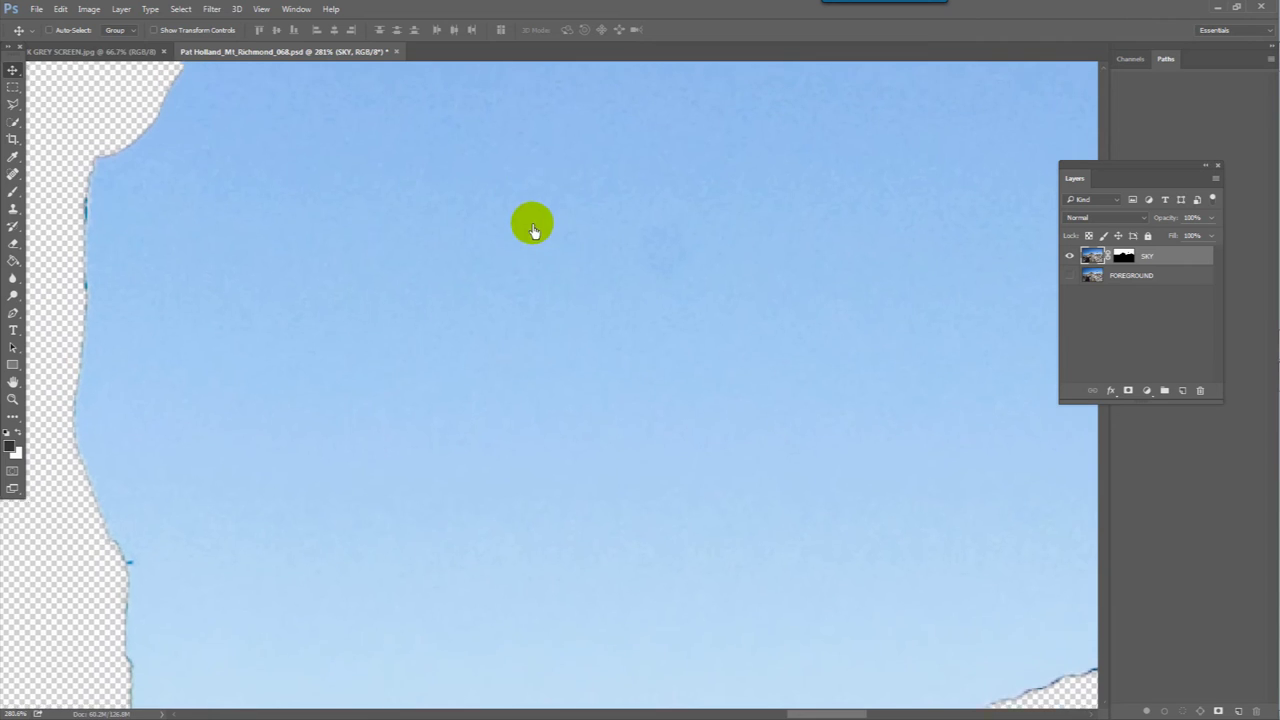
Step: Remove the small dark dust spot in the sky with the Spot Healing Brush
left_click(13, 174)
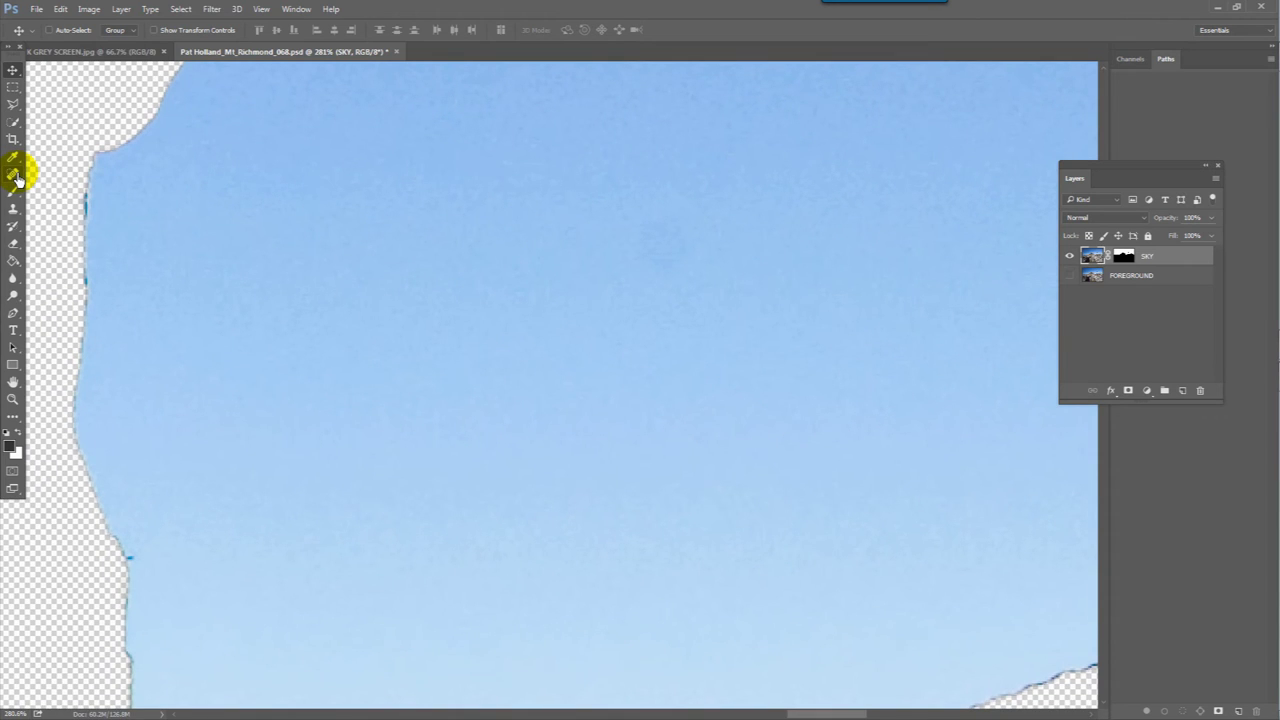
left_click_drag(16, 178, 47, 183)
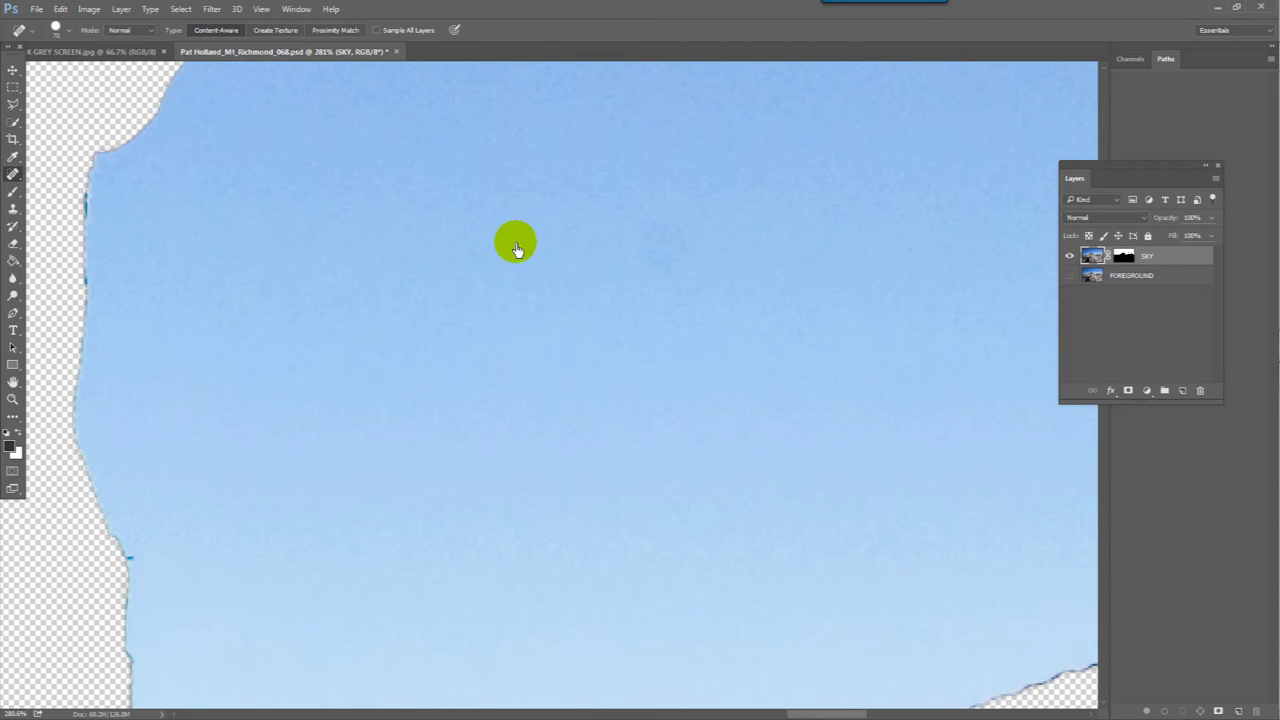
scroll(437, 337, "down", 1)
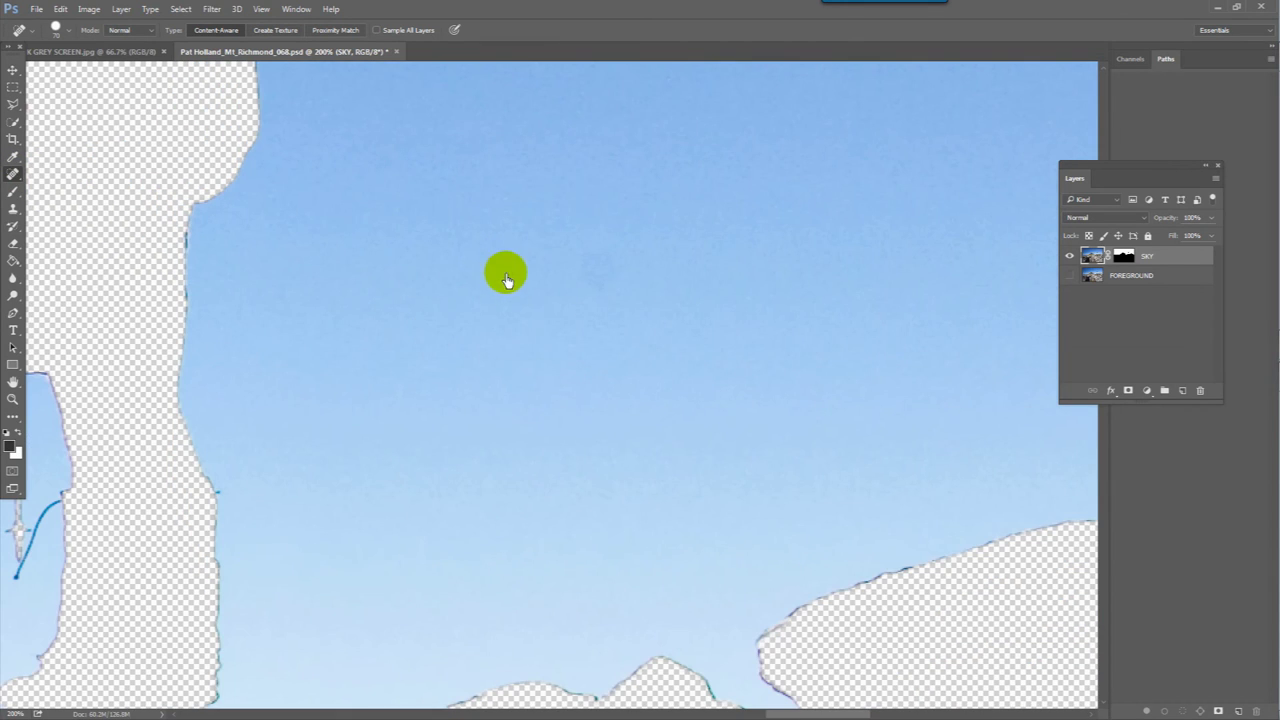
left_click(600, 269)
Step: Scan the rest of the sky for other spots, then fit the whole photo on screen
left_click_drag(952, 320, 151, 405)
left_click_drag(758, 383, 322, 453)
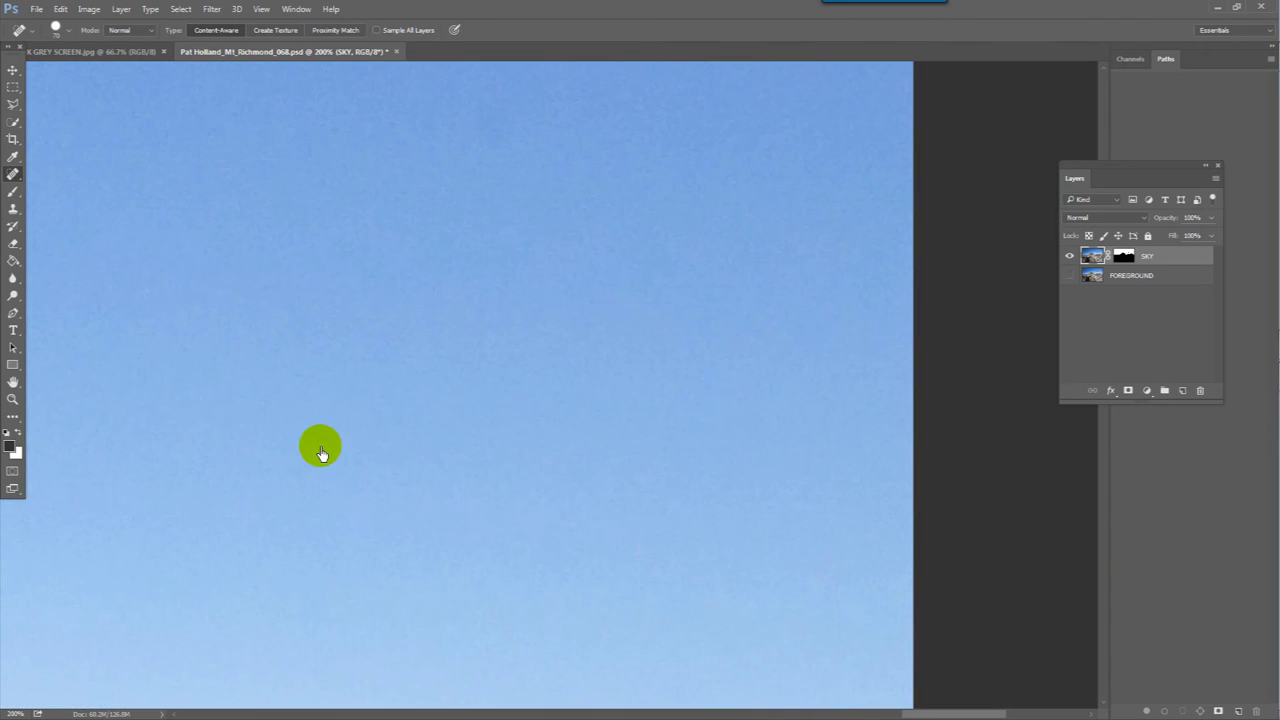
left_click(408, 337, "alt")
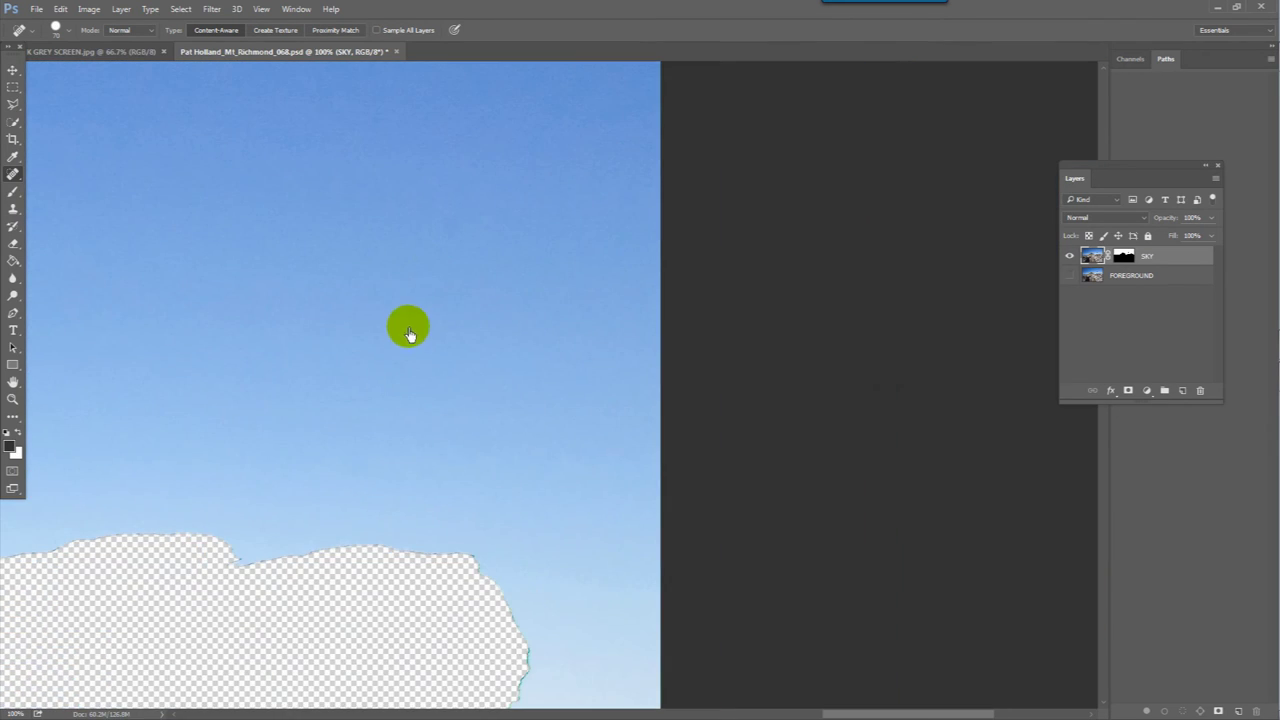
left_click(456, 234)
left_click_drag(386, 374, 786, 591)
key("ctrl+0")
key("v")
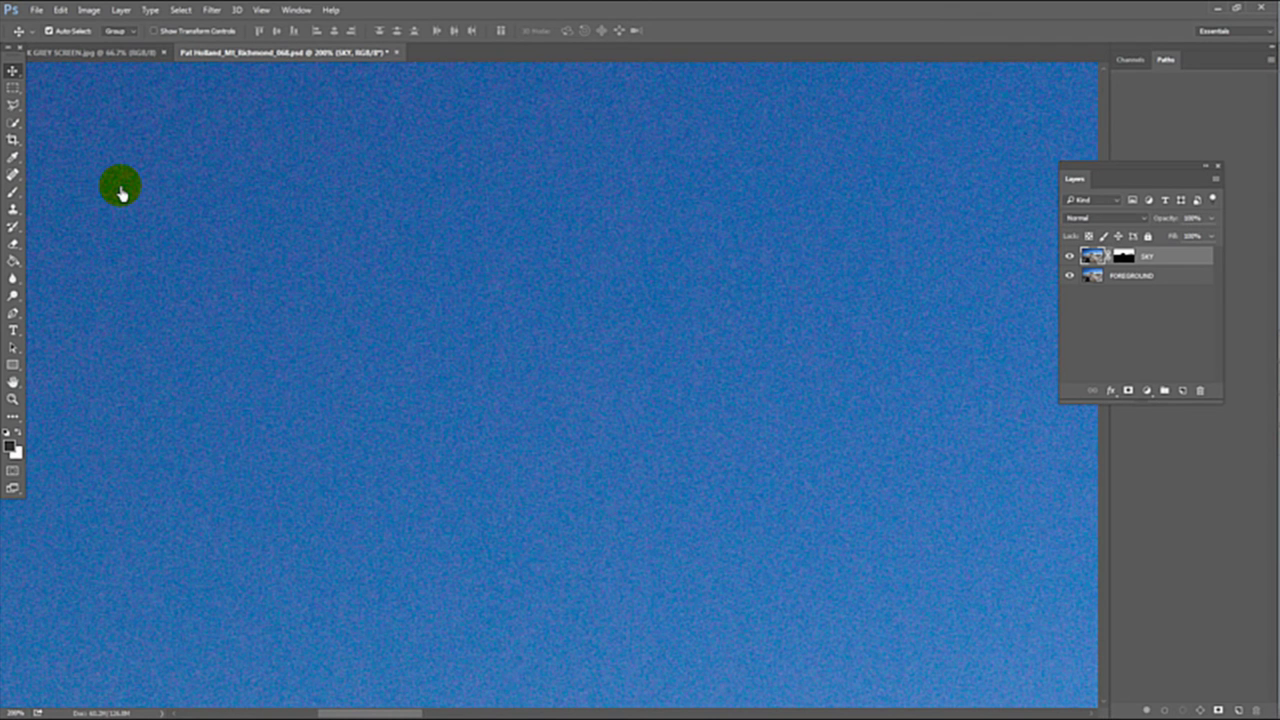
Step: Zoom to 300% and apply Reduce Noise to SKY: Strength 10, Preserve Details 0%, Color Noise 71%, Sharpen Details 0%
key("ctrl+plus")
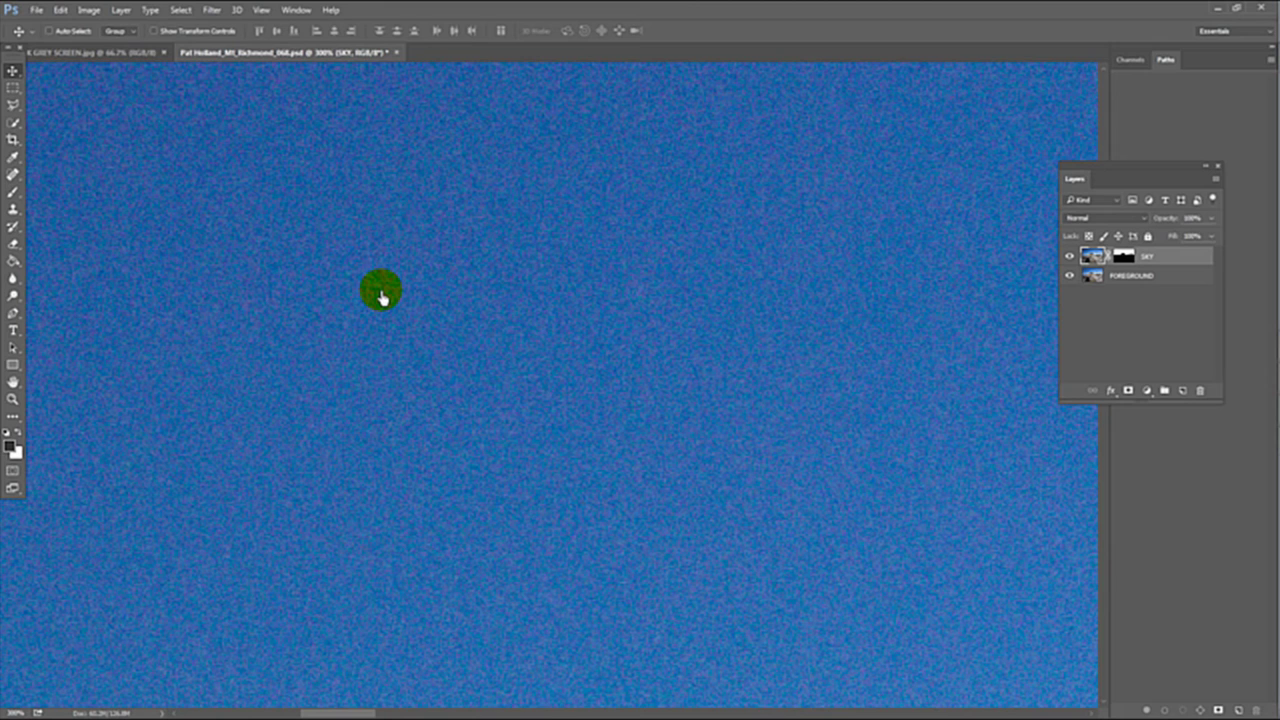
left_click(212, 9)
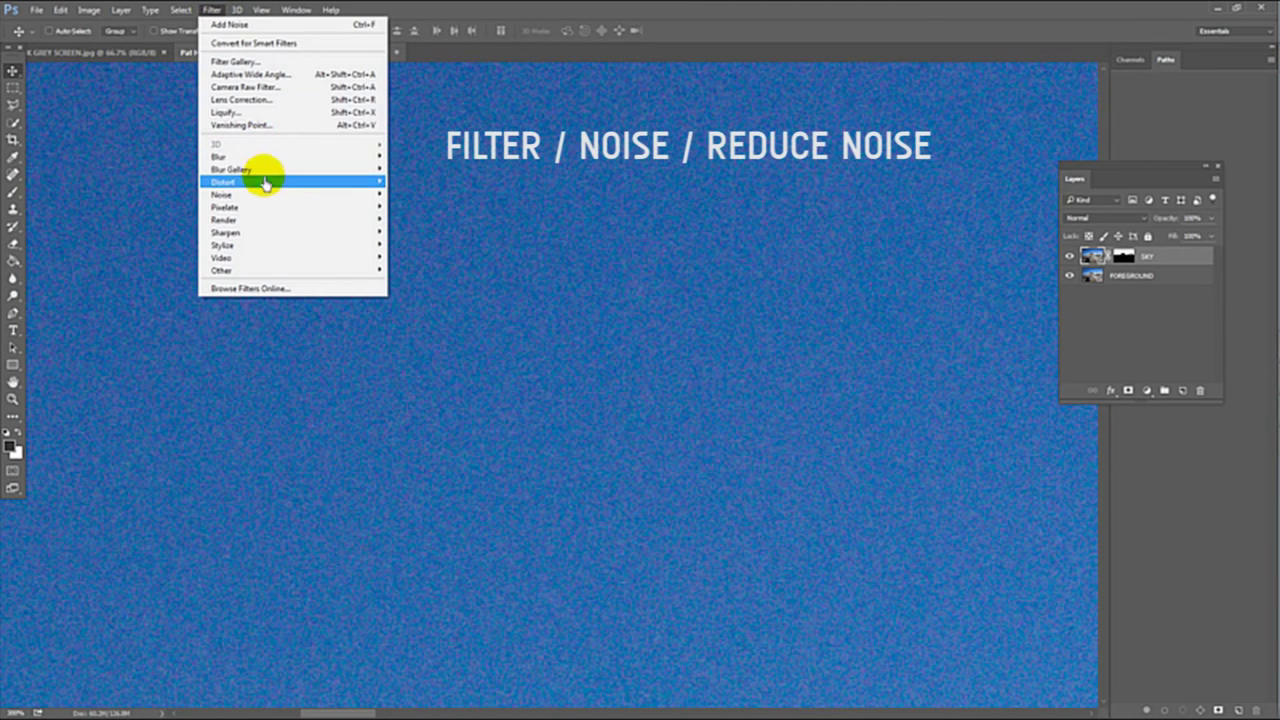
mouse_move(260, 194)
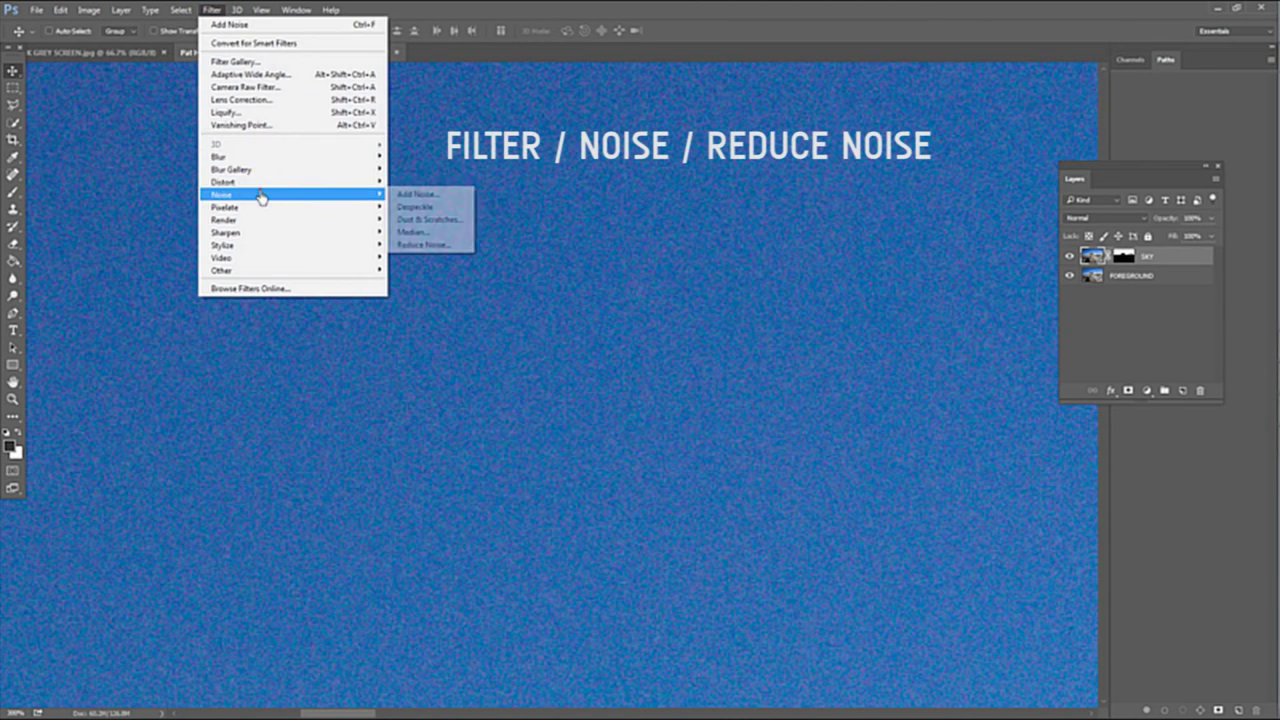
left_click(421, 246)
left_click_drag(950, 432, 915, 440)
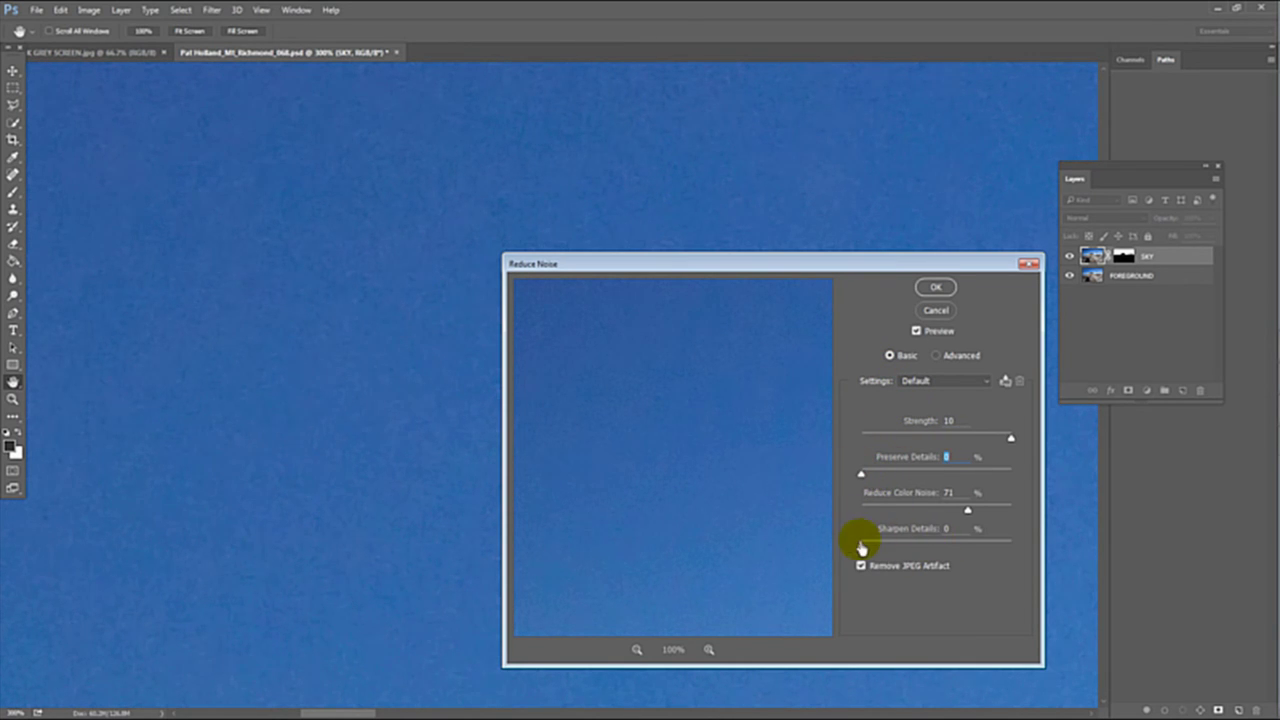
mouse_move(899, 549)
left_mouse_down()
mouse_move(826, 546)
mouse_move(837, 506)
mouse_move(749, 380)
mouse_move(685, 442)
mouse_move(806, 429)
mouse_move(688, 447)
left_mouse_up()
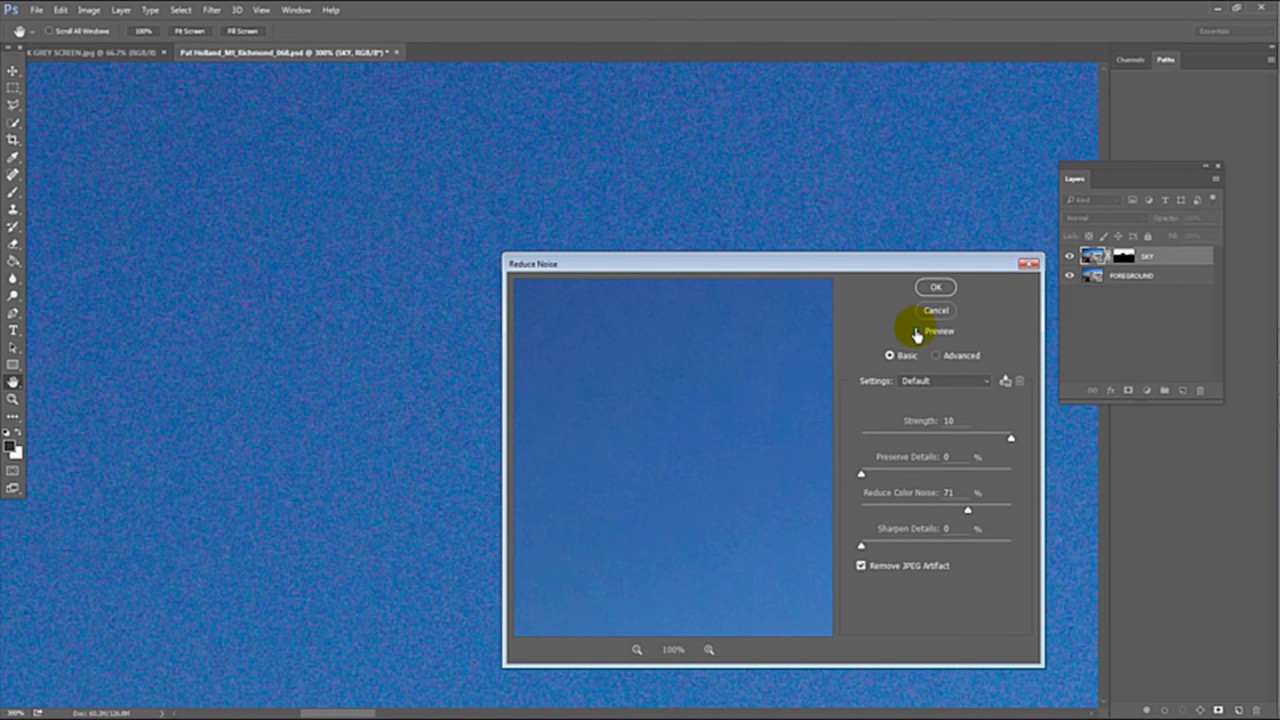
left_click(938, 289)
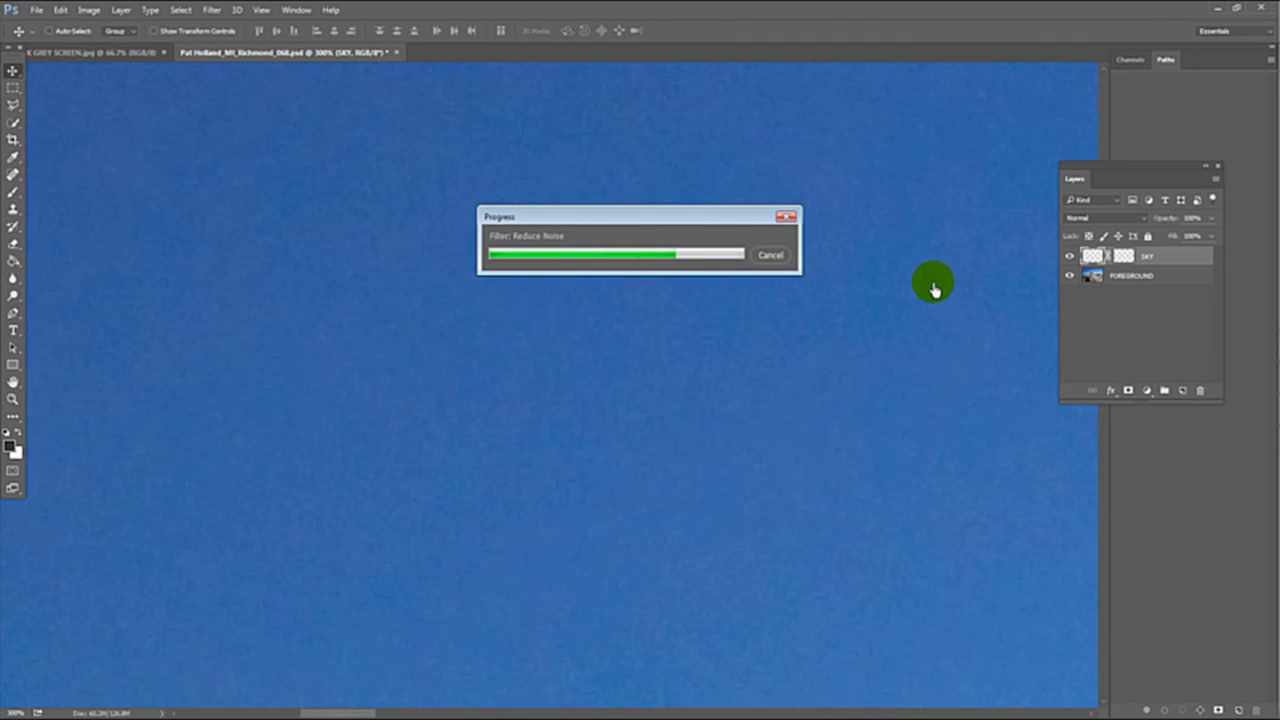
Step: Review the full photo, then flatten SKY and FOREGROUND into one Background layer from the Layers panel menu
key("ctrl+0")
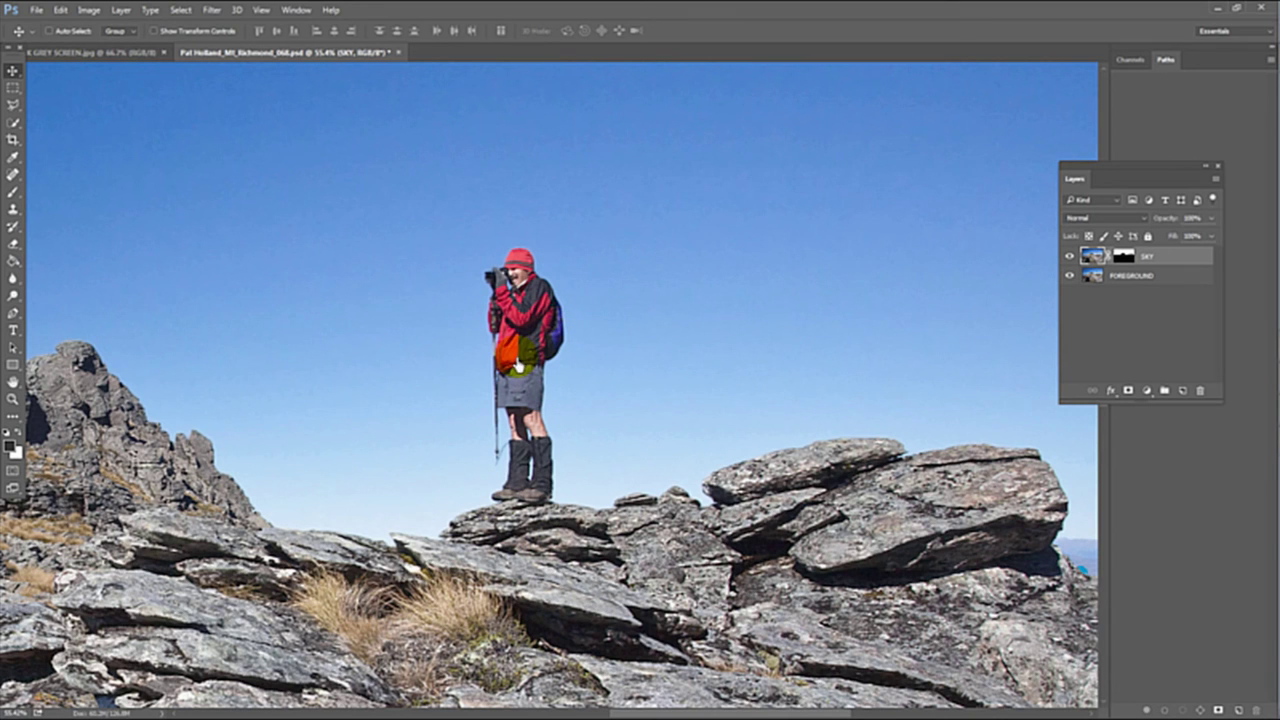
scroll(520, 366, "up", 3)
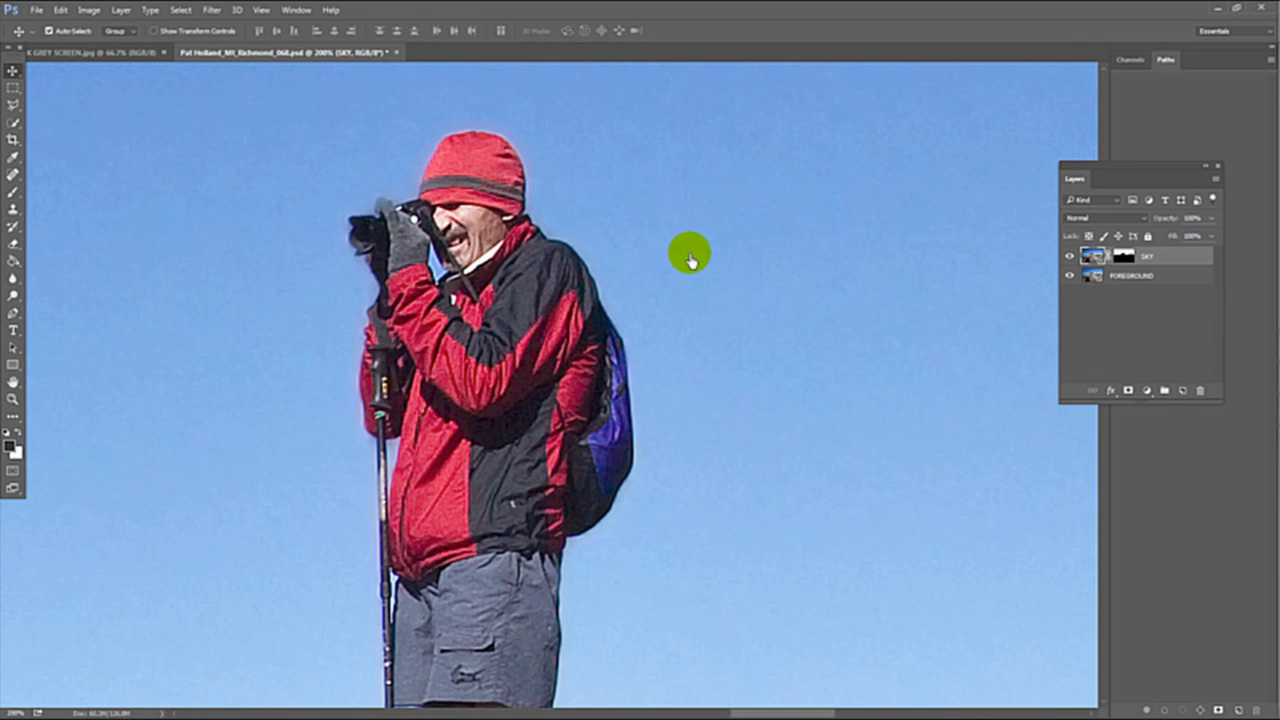
key("ctrl+0")
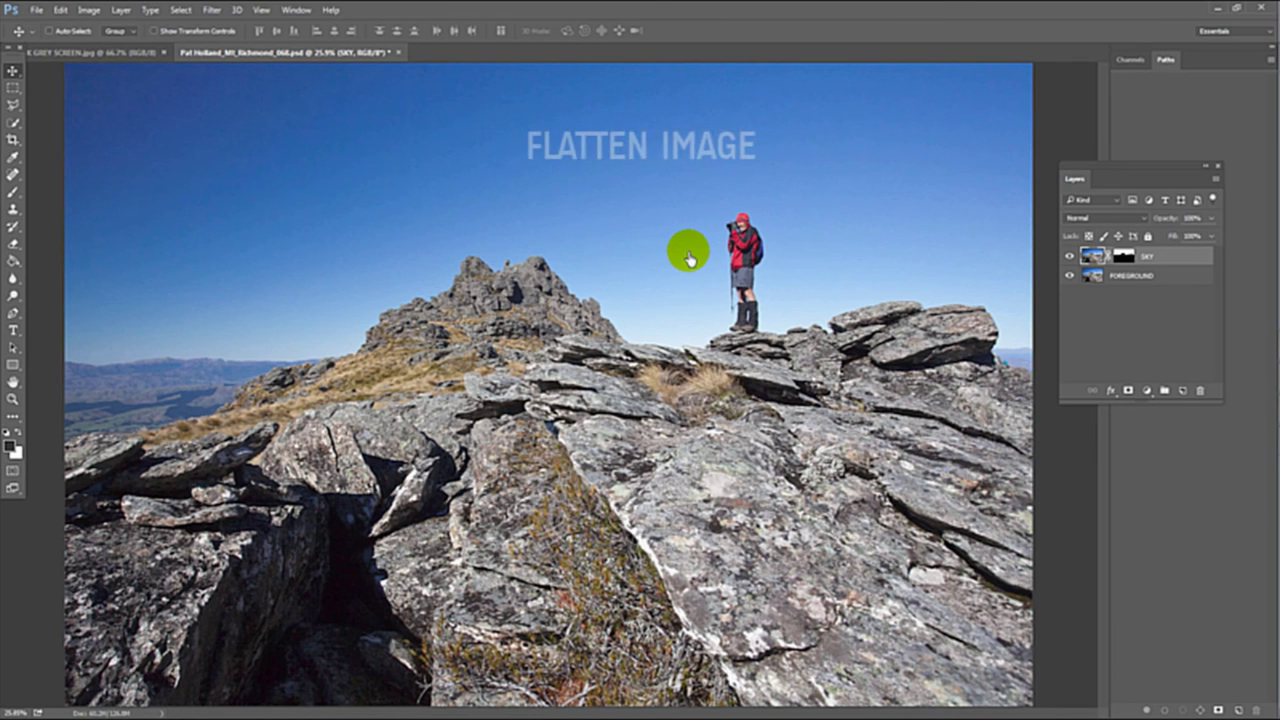
left_click(1215, 184)
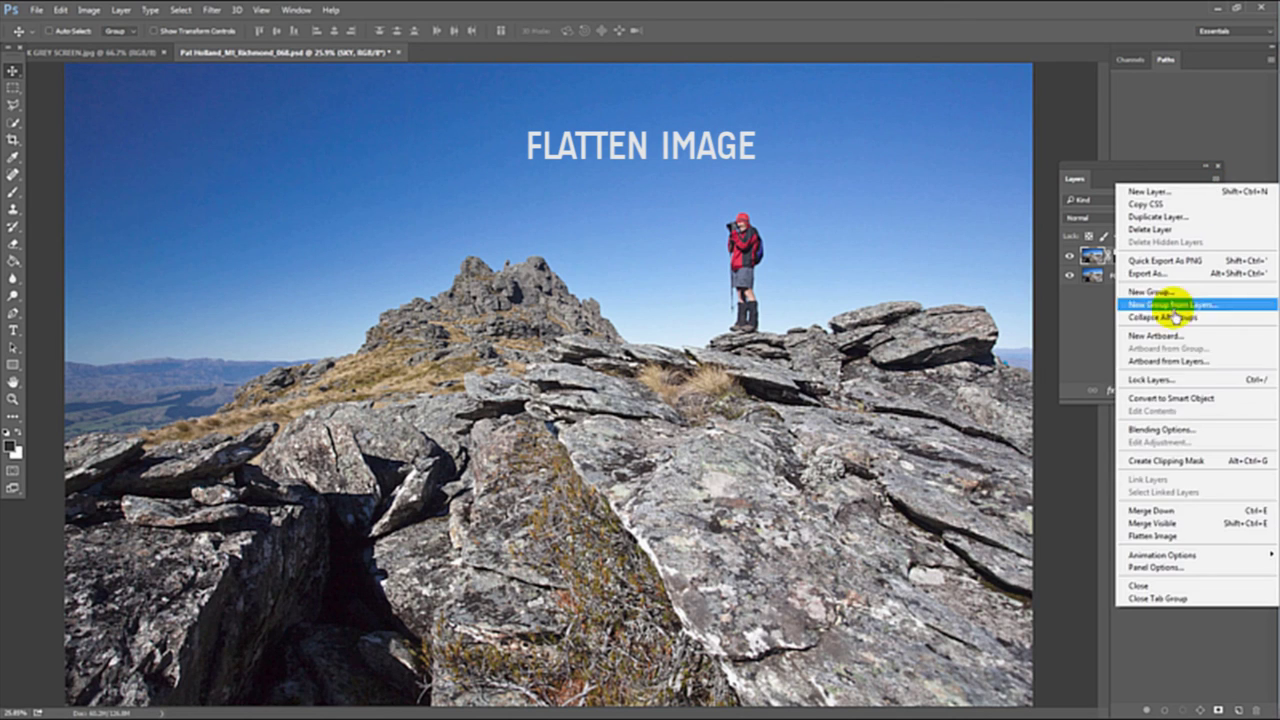
left_click(1141, 537)
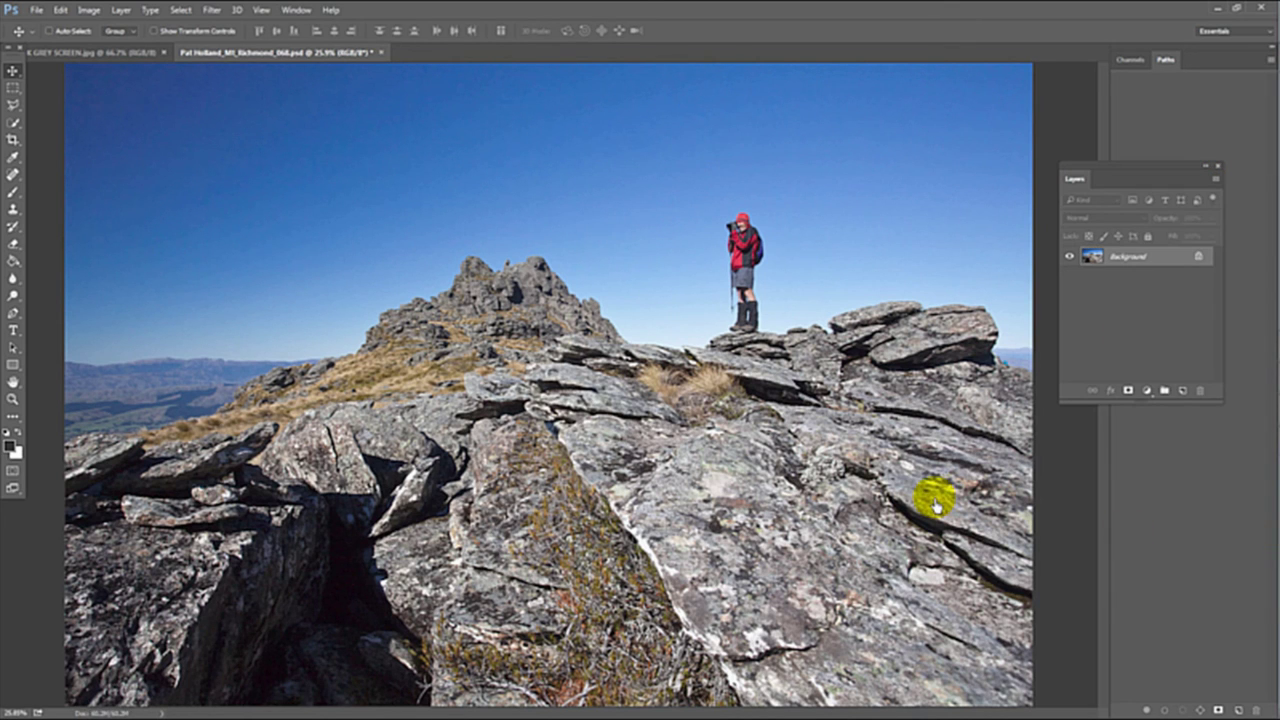
Step: Save the flattened photo as a JPEG file with Save As, accepting the JPEG quality options
left_click(38, 10)
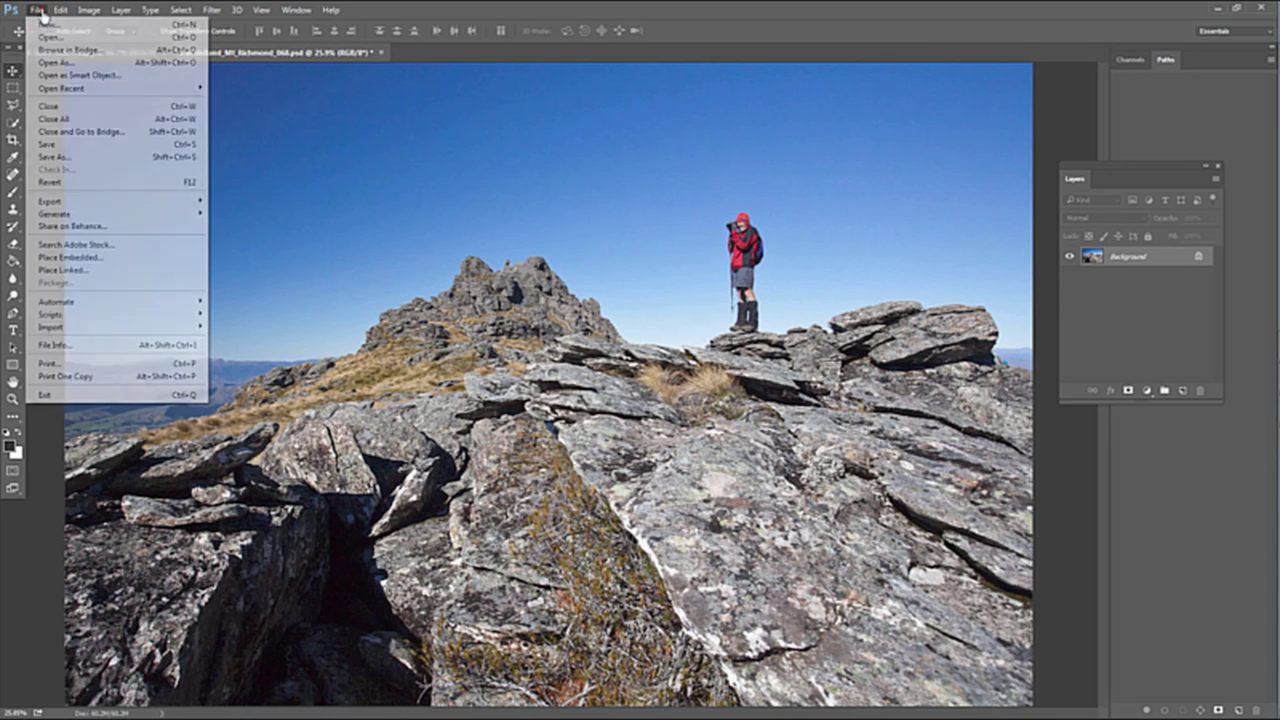
left_click(54, 158)
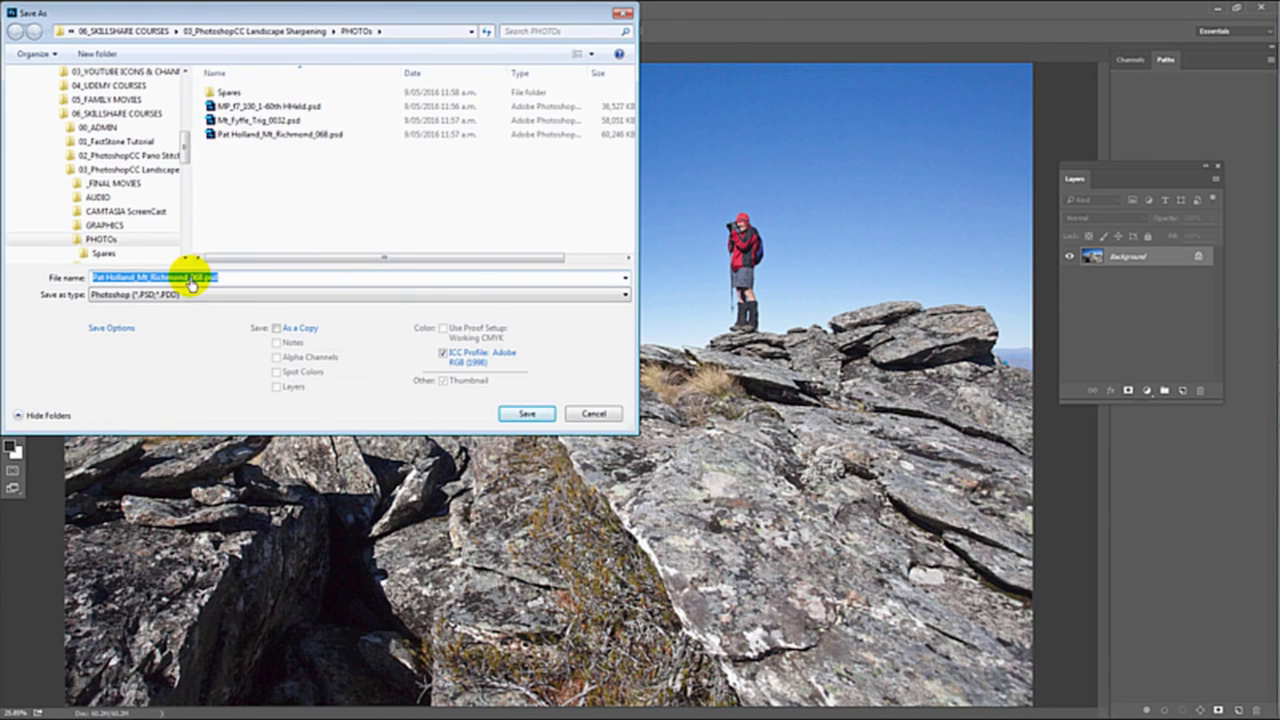
left_click(175, 295)
left_click(150, 385)
left_click(527, 413)
left_click(722, 200)
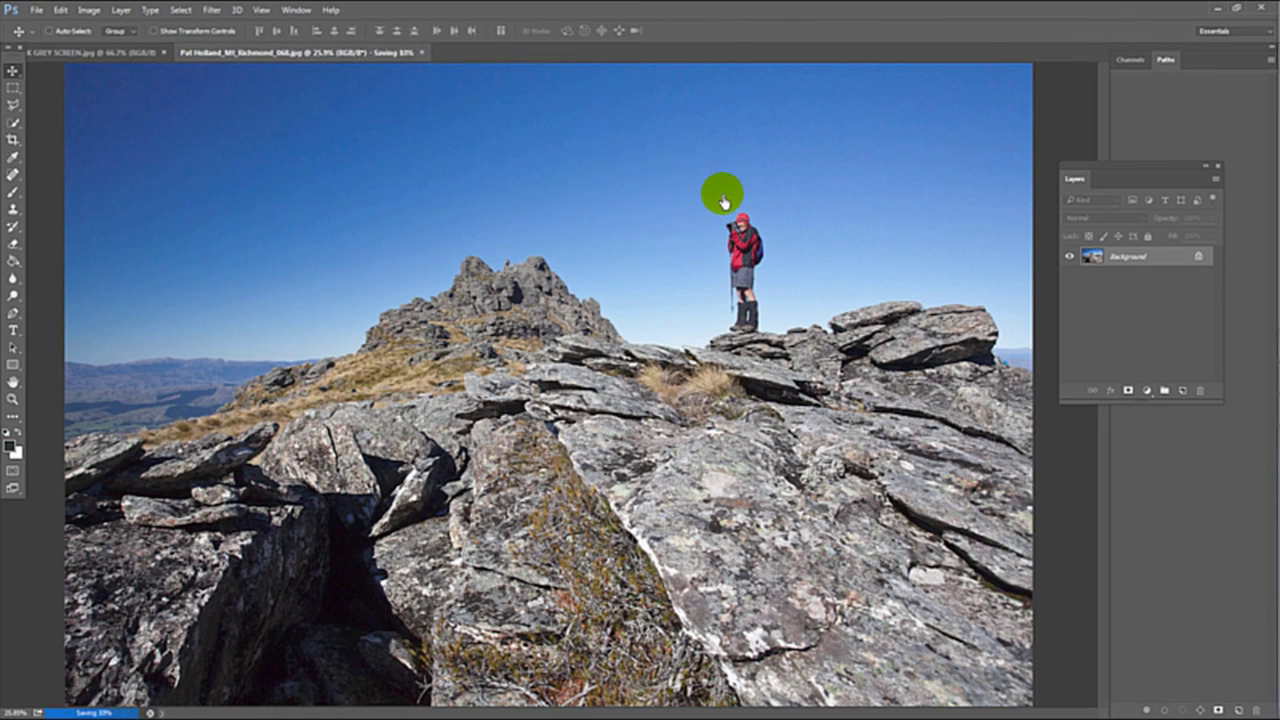